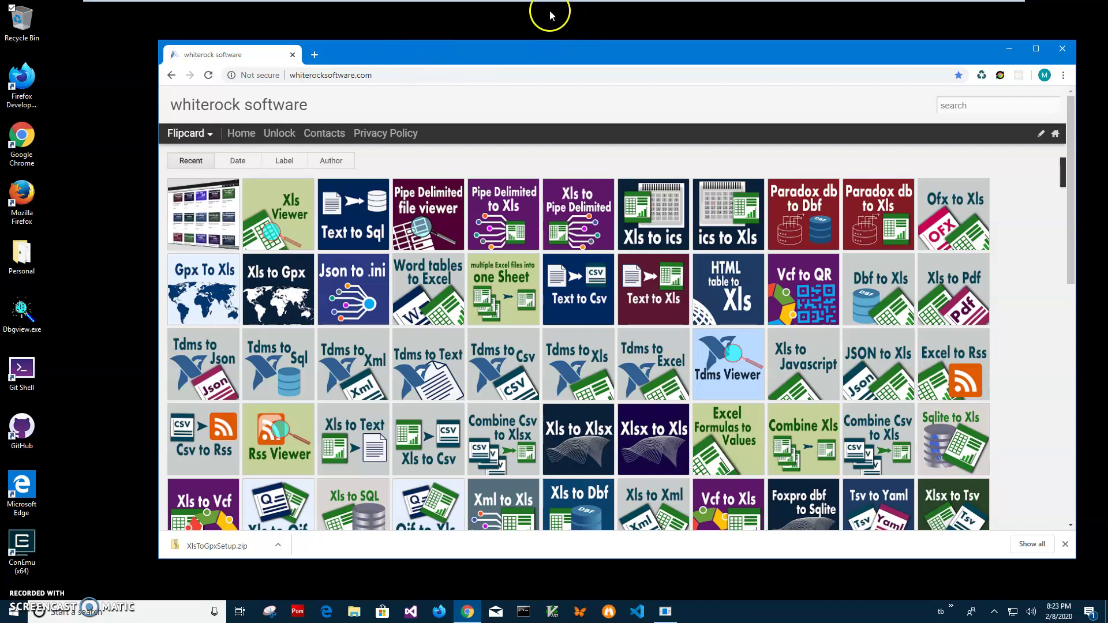
Search the whiterock site for 'xls to gpx', retyping the query once.
left_click(968, 103)
type("xls to ")
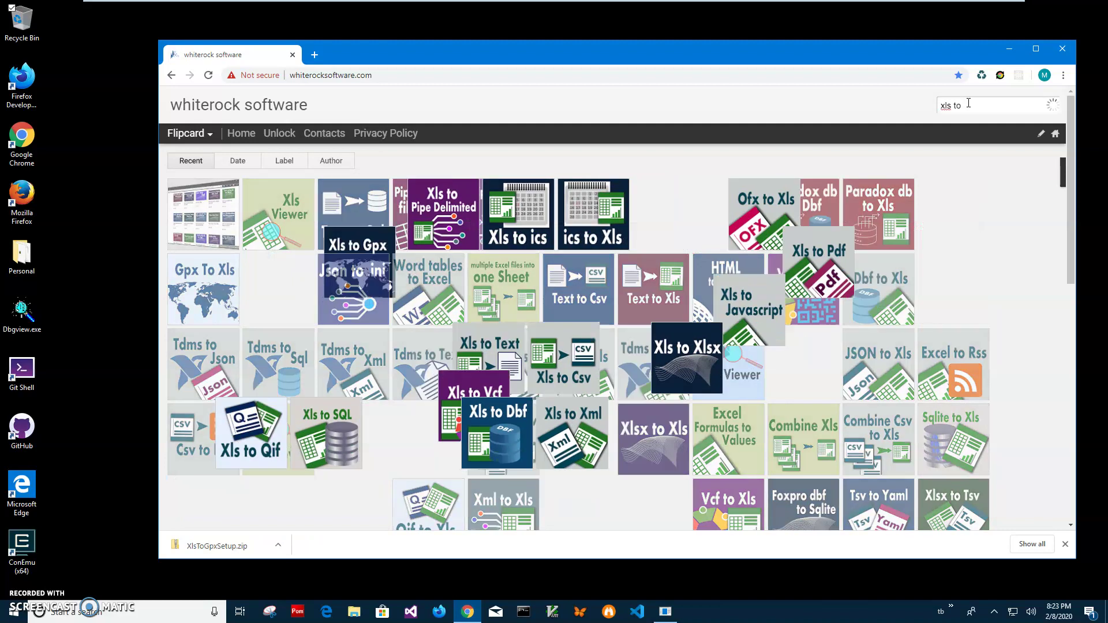
type("gpx")
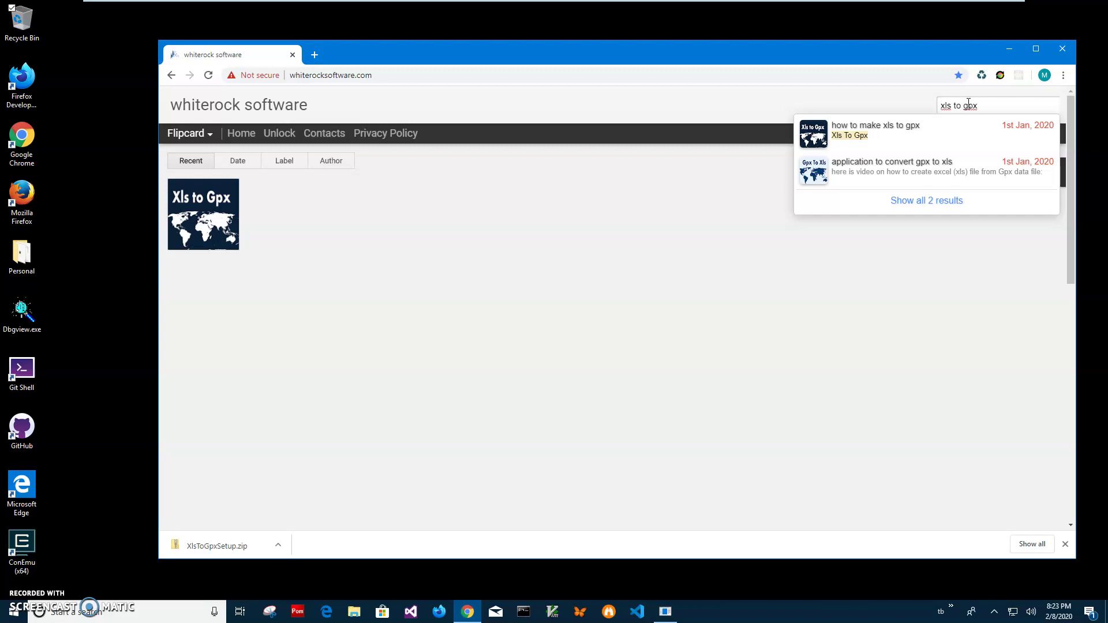
key("BackSpace")
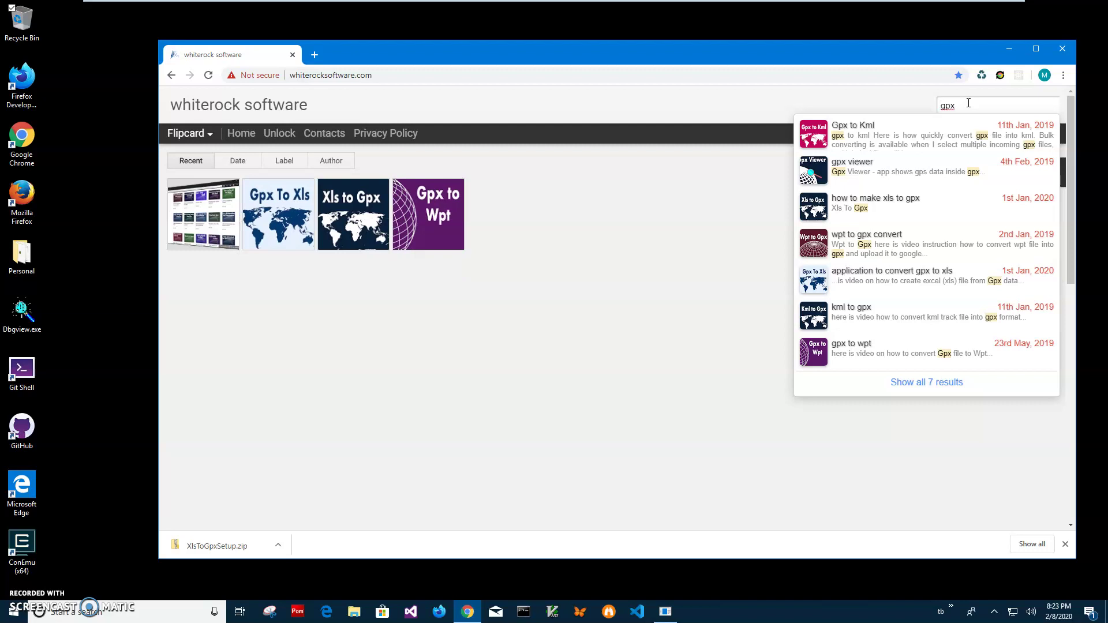
type("xls t")
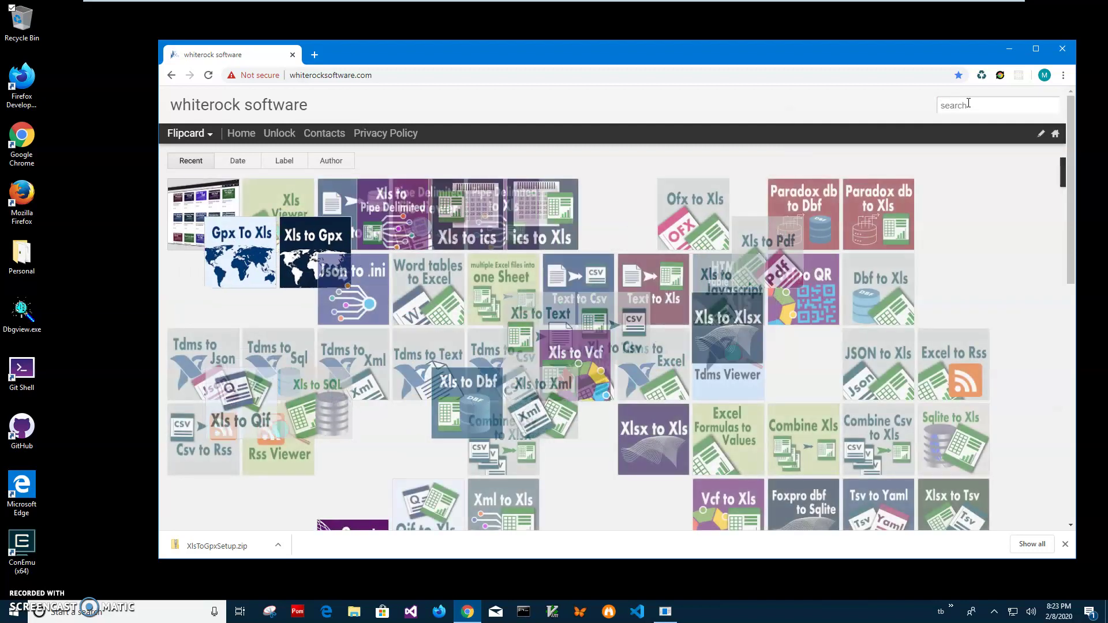
type("o gpx")
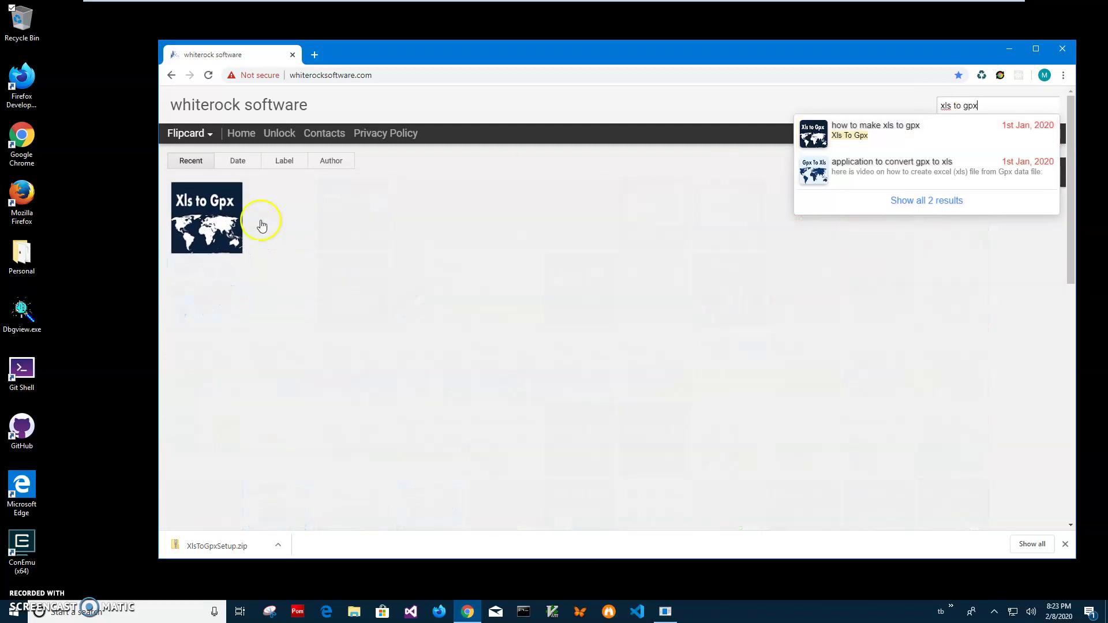
Open the Xls to Gpx post, download XlsToGpxSetup.zip and open it.
left_click(206, 223)
left_click(543, 218)
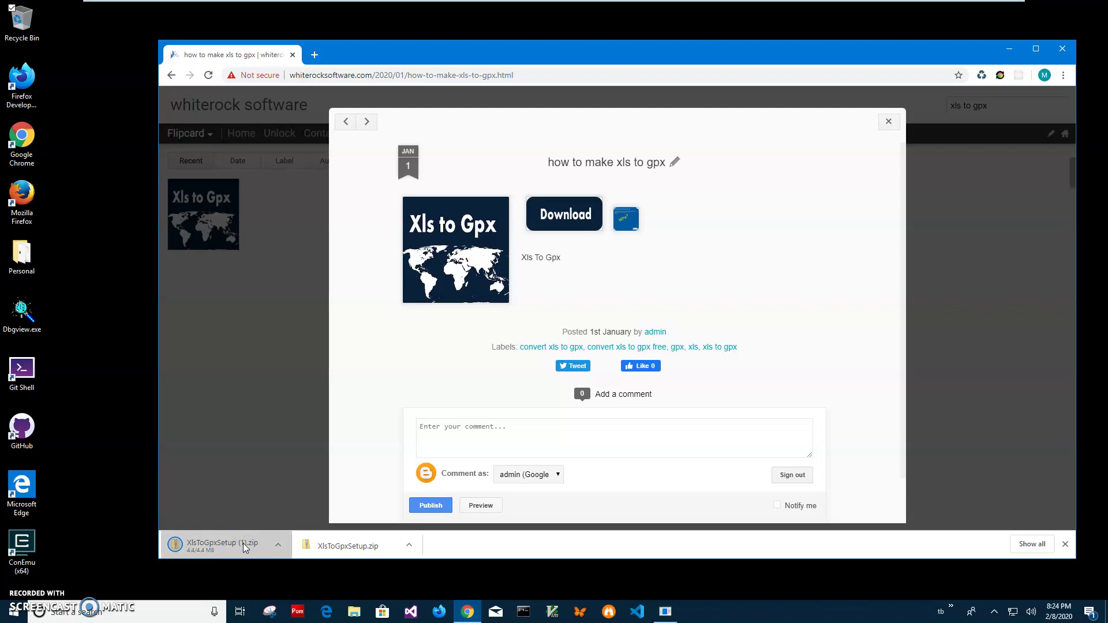
left_click(243, 542)
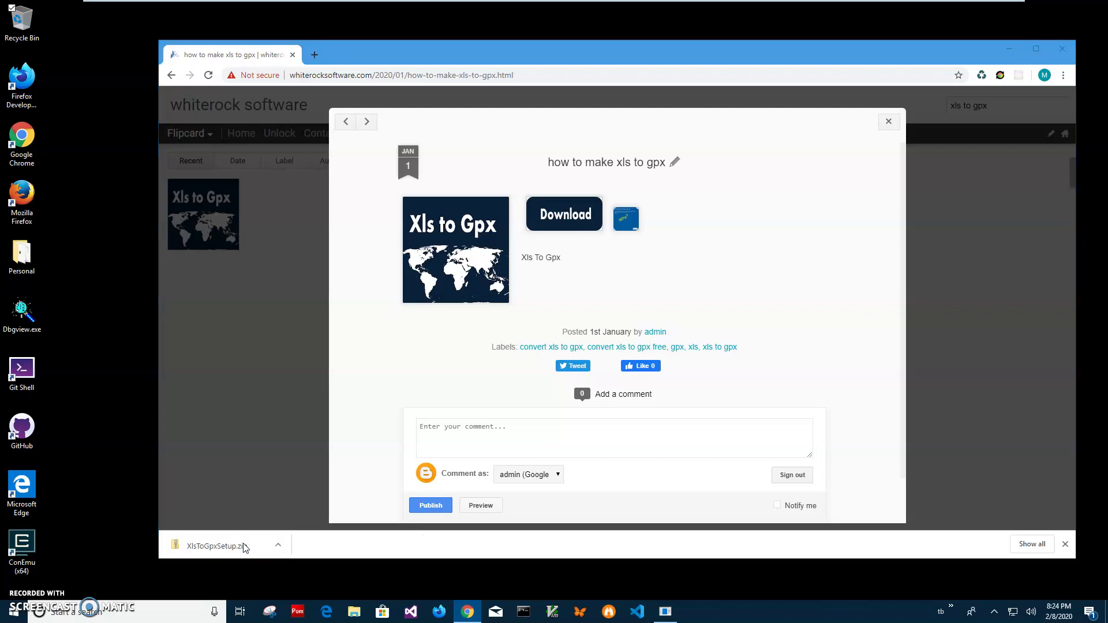
Launch XlsToGpxSetup.msi from the zip, choosing Run anyway at the security warning.
double_click(473, 93)
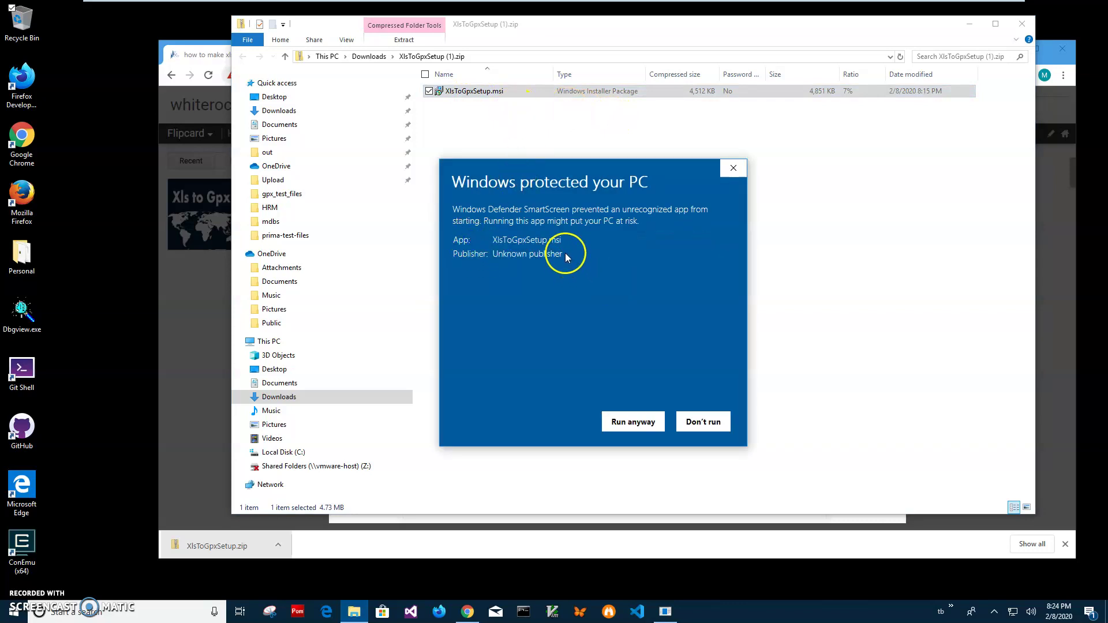
left_click_drag(565, 254, 458, 253)
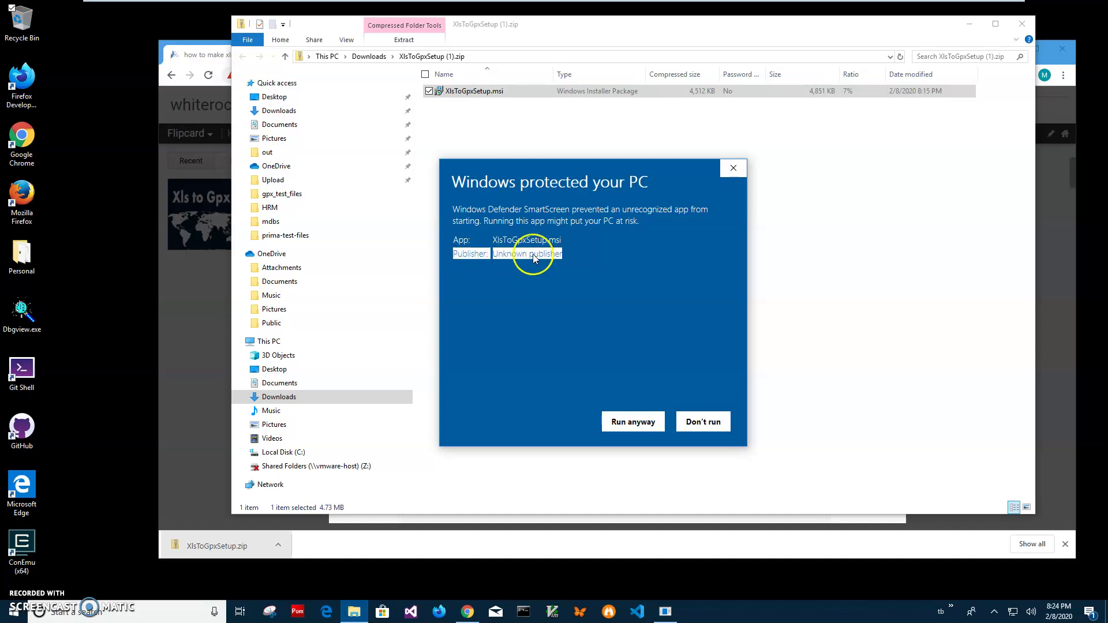
left_click(637, 421)
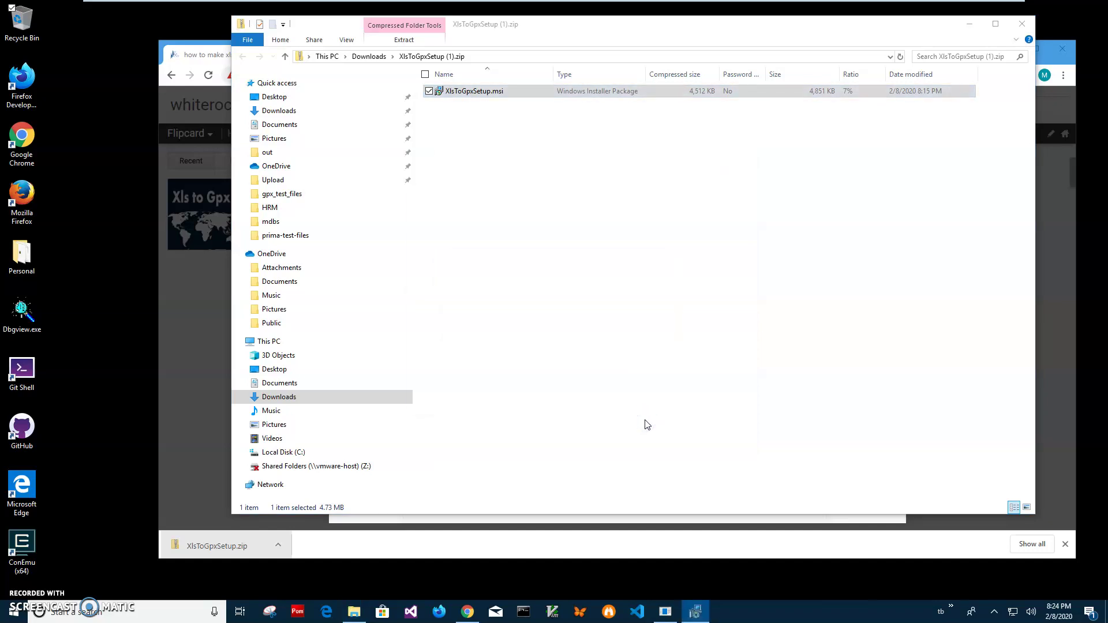
Complete the setup wizard (Next, Install, Yes, Finish), then close the zip and browser windows.
left_click(614, 396)
left_click(614, 395)
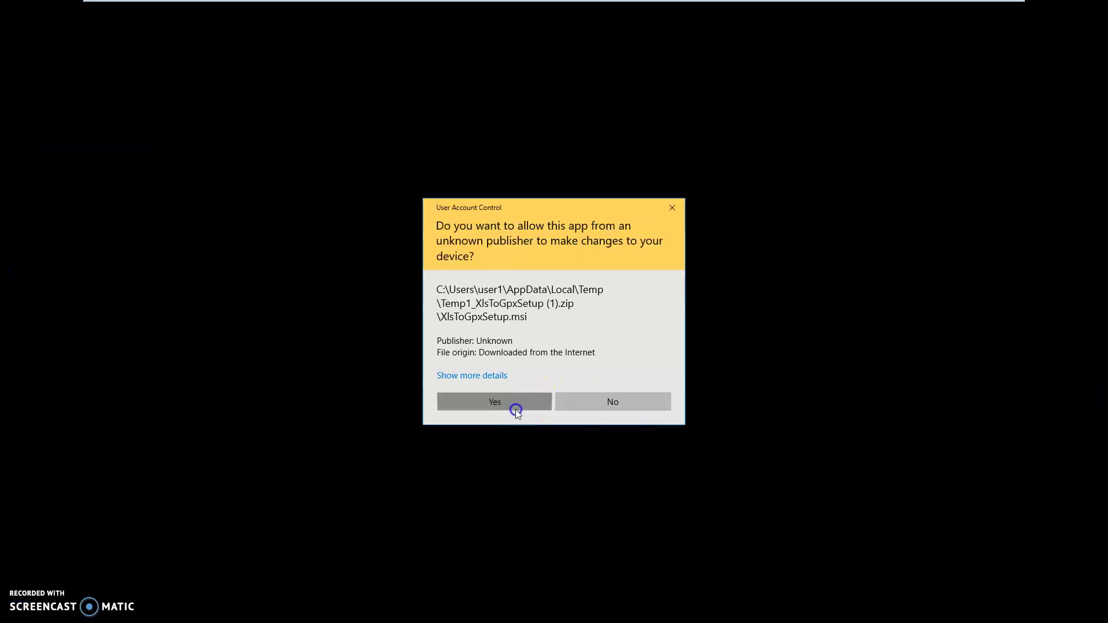
left_click(515, 408)
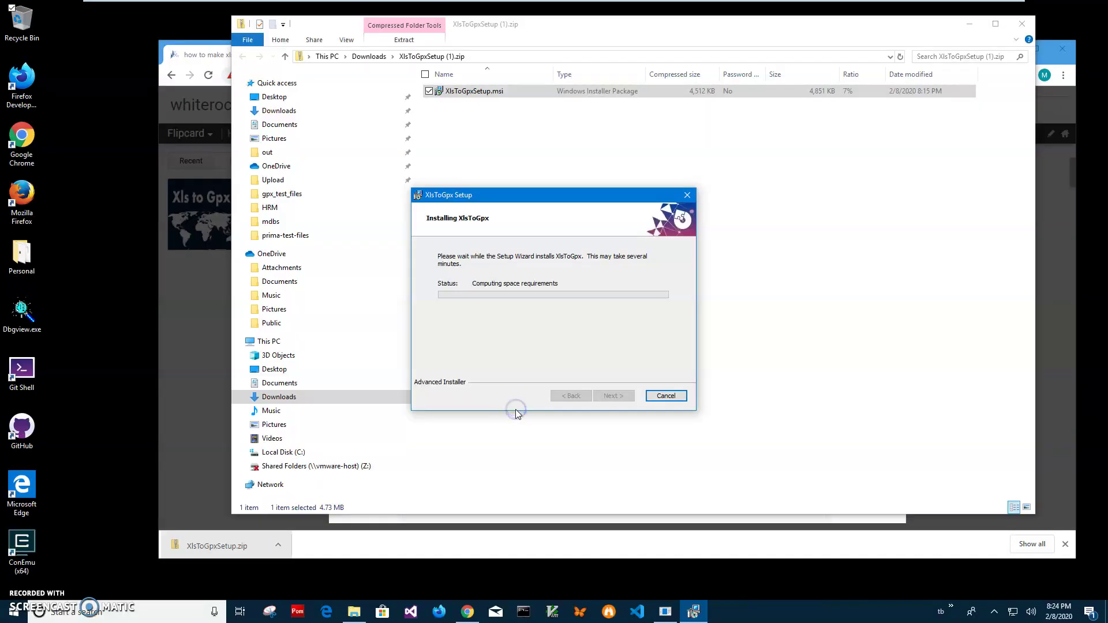
left_click(620, 398)
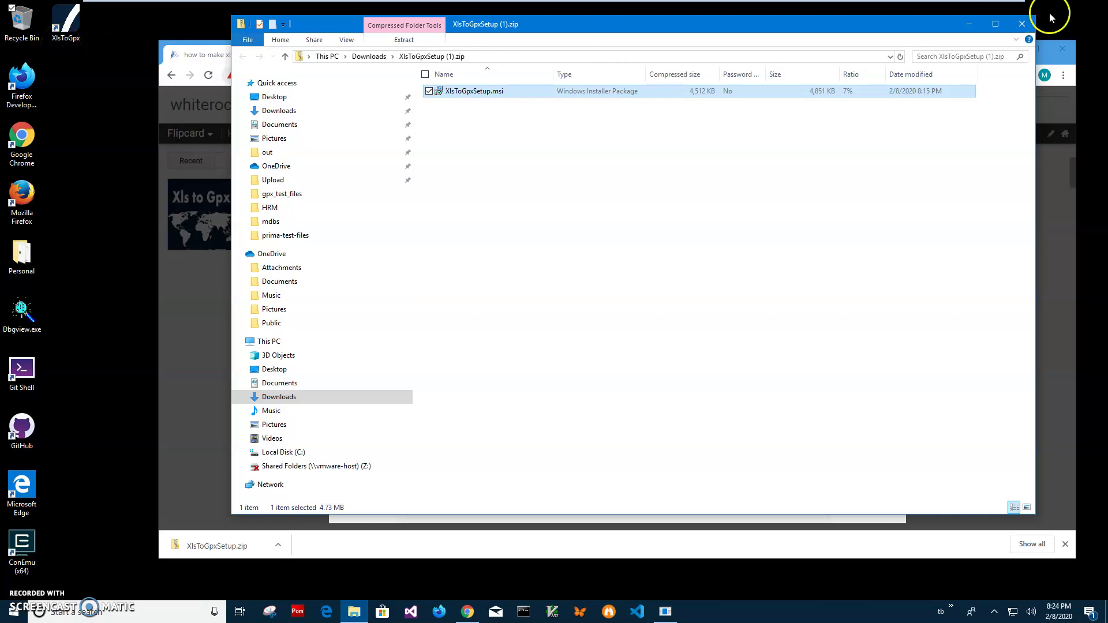
left_click(1022, 24)
left_click(1007, 50)
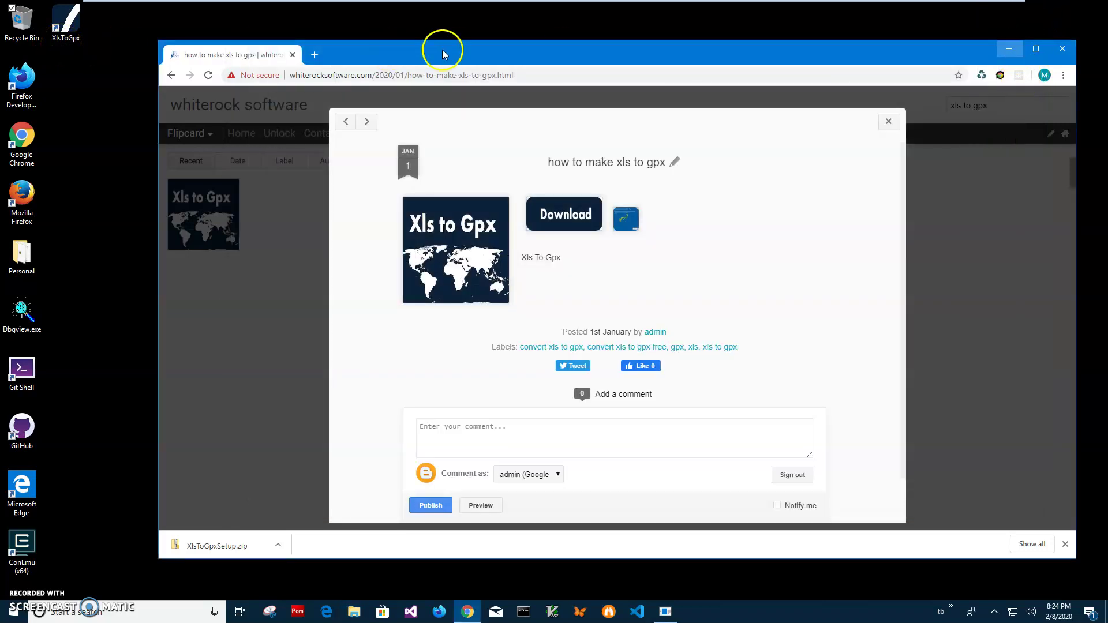
Close the leftover MainMdi window and launch Xls To Gpx from its desktop shortcut.
left_click(1055, 95)
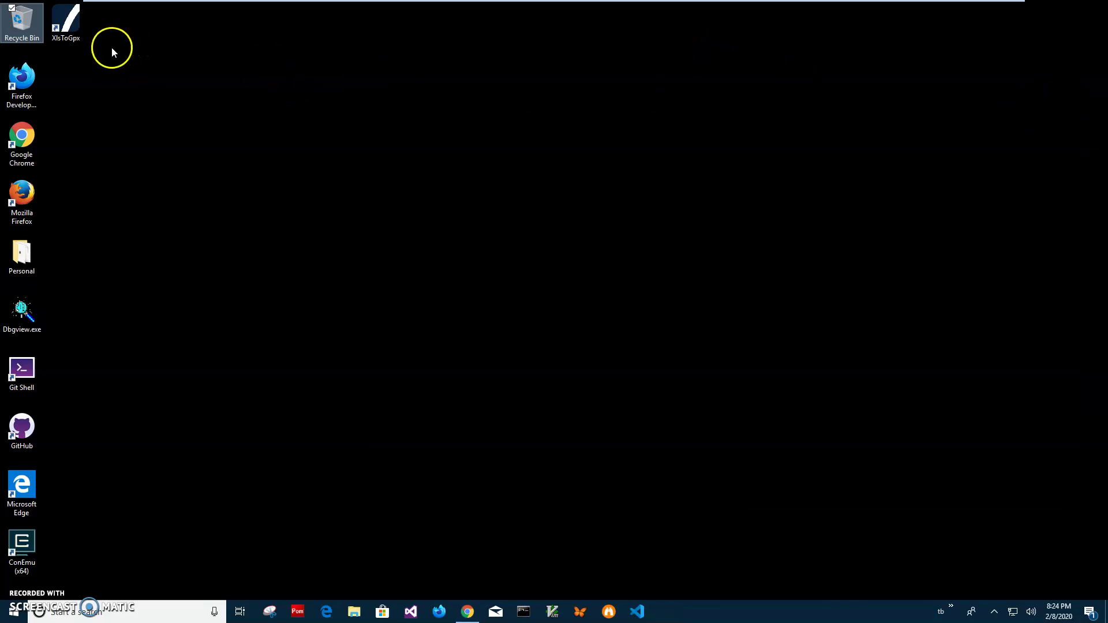
double_click(82, 28)
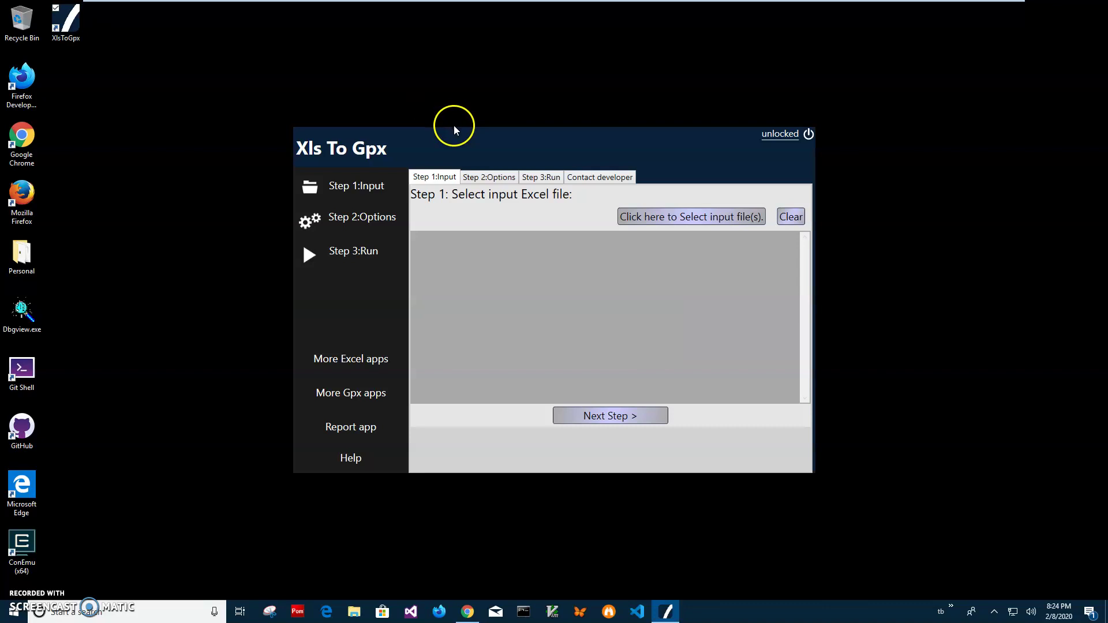
mouse_move(455, 130)
left_mouse_down()
mouse_move(465, 141)
mouse_move(451, 141)
left_mouse_up()
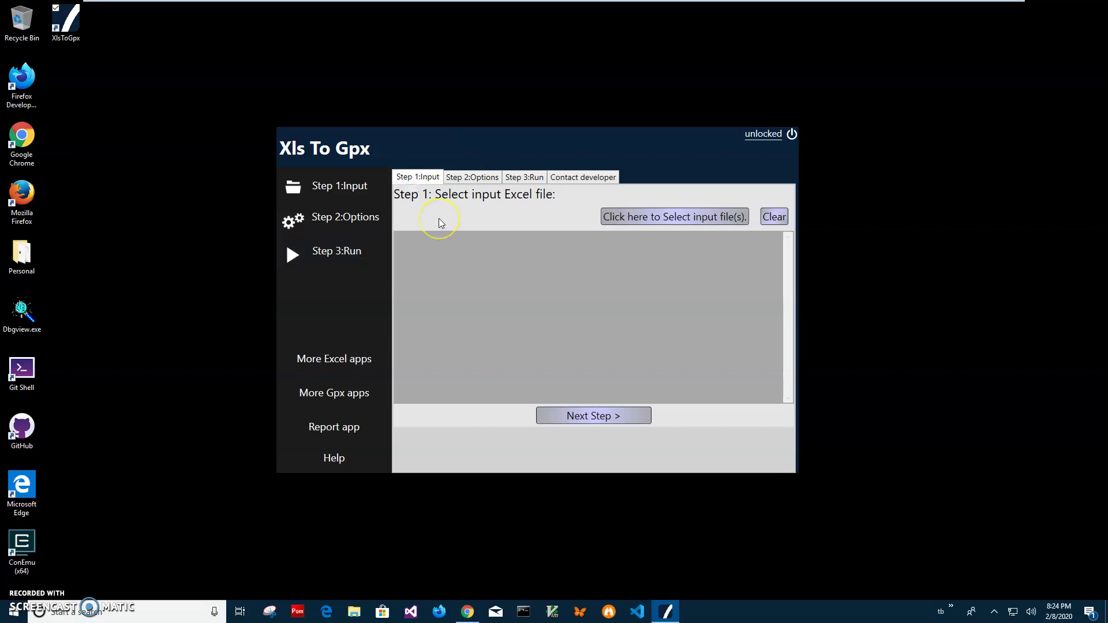
Browse to the Documents folder in File Explorer and open MyTrack.xls.
left_click(354, 613)
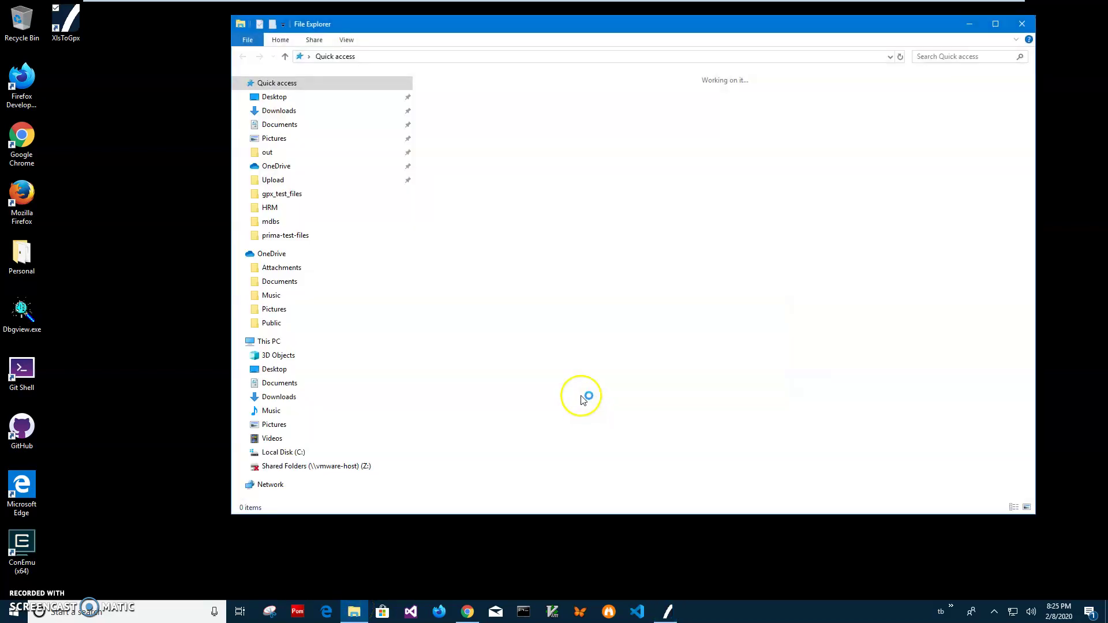
left_click(291, 110)
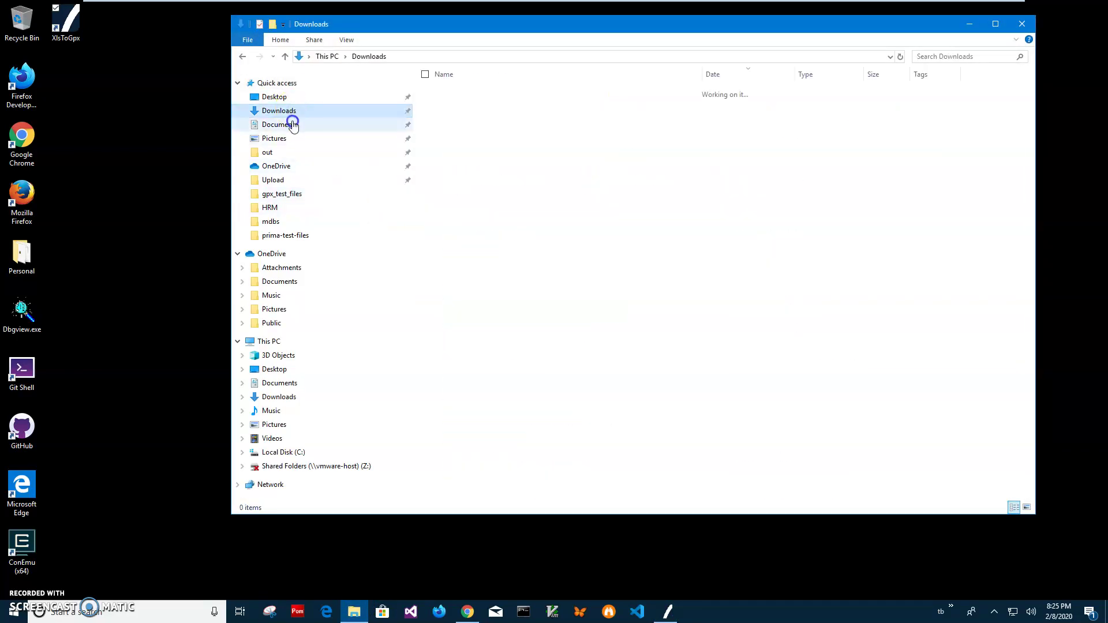
left_click(293, 124)
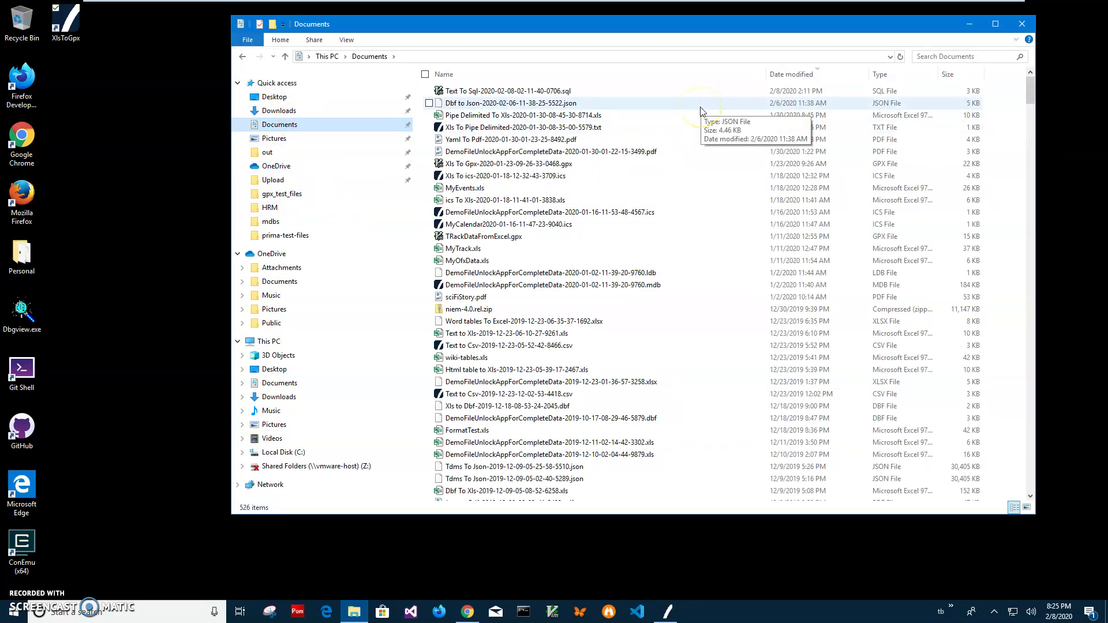
left_click(466, 250)
double_click(471, 251)
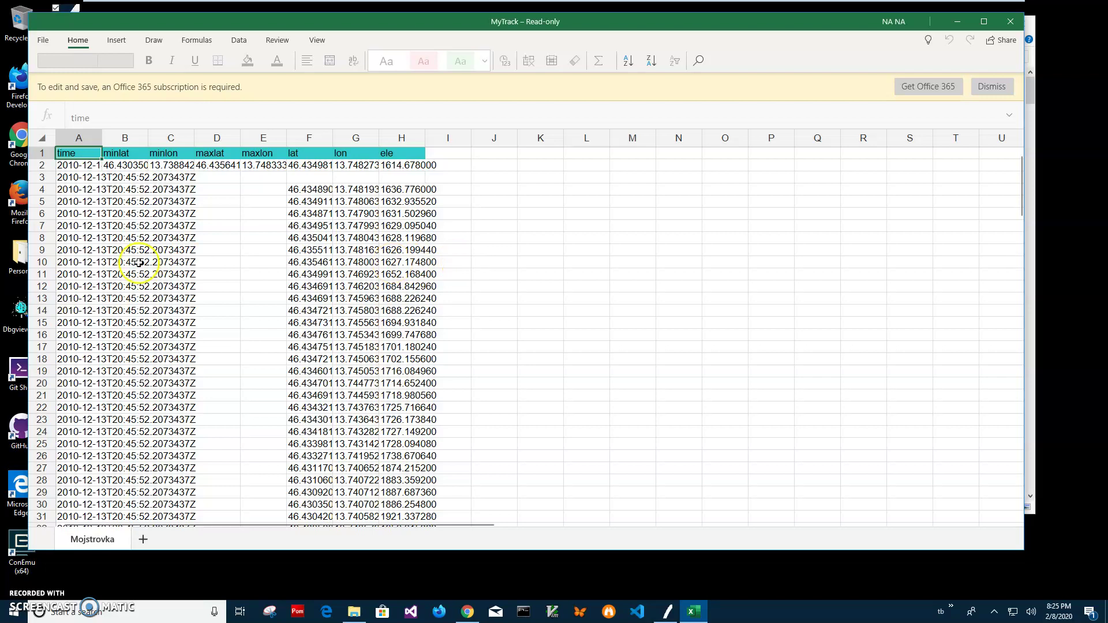
Inspect the time, lat, lon and ele values in the first rows of MyTrack.xls.
left_click(139, 263)
left_click(87, 234)
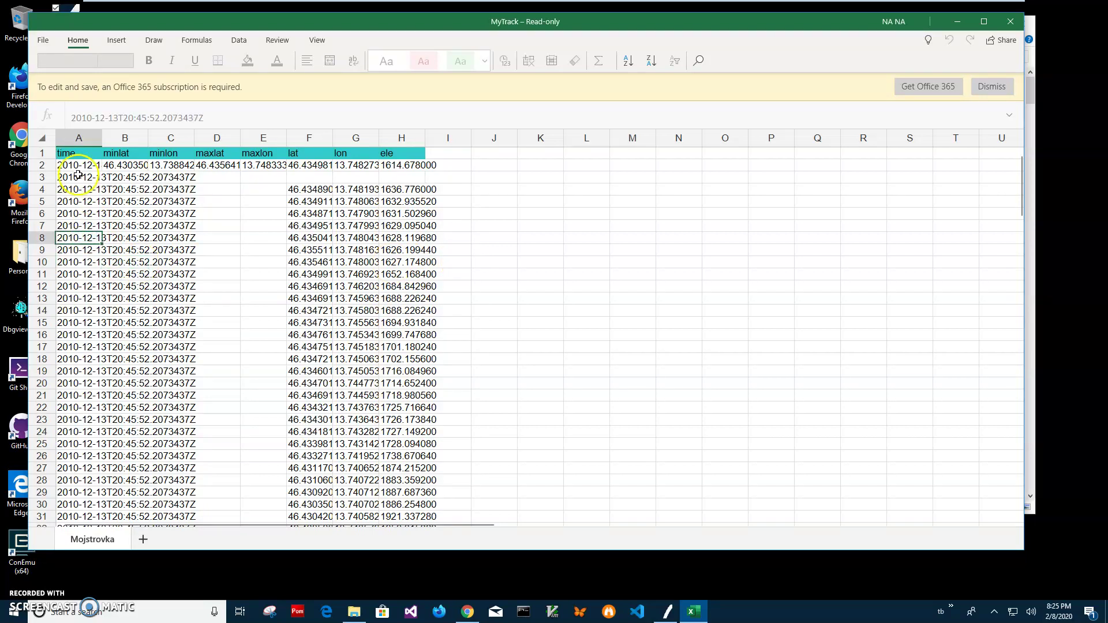
left_click(80, 166)
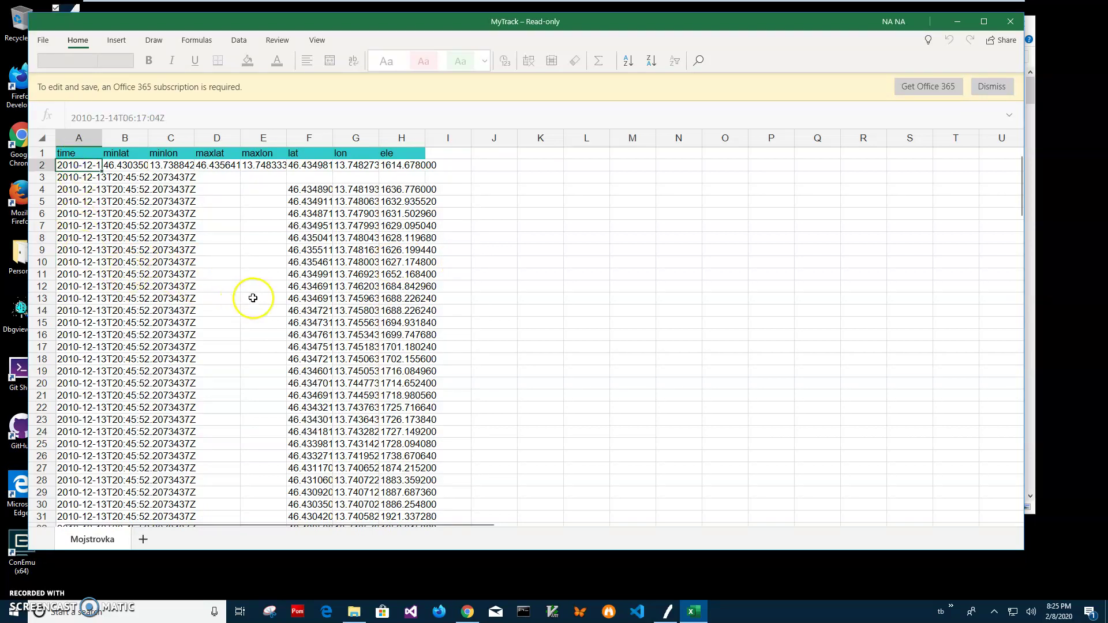
left_click(309, 250)
left_click(369, 250)
left_click_drag(396, 261, 78, 261)
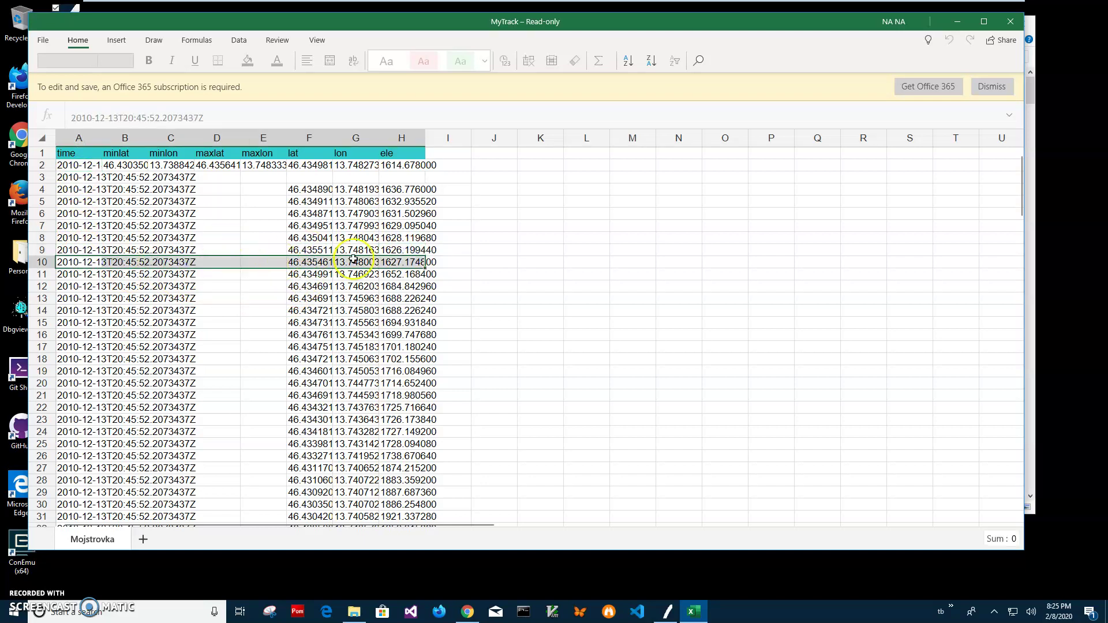
left_click(314, 226)
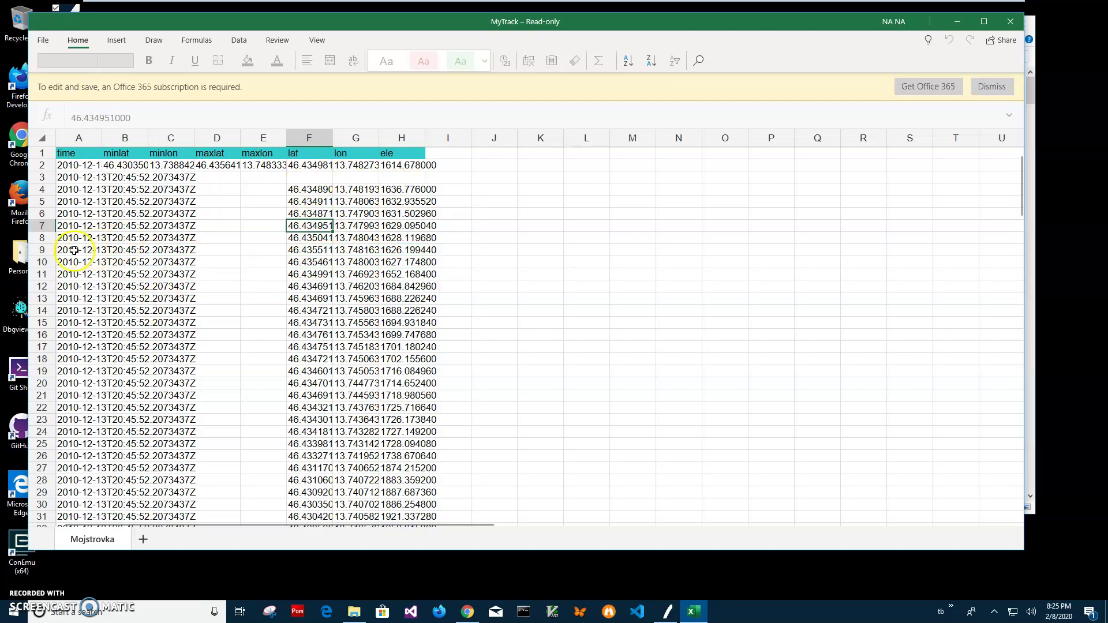
left_click(78, 250)
left_click(304, 256)
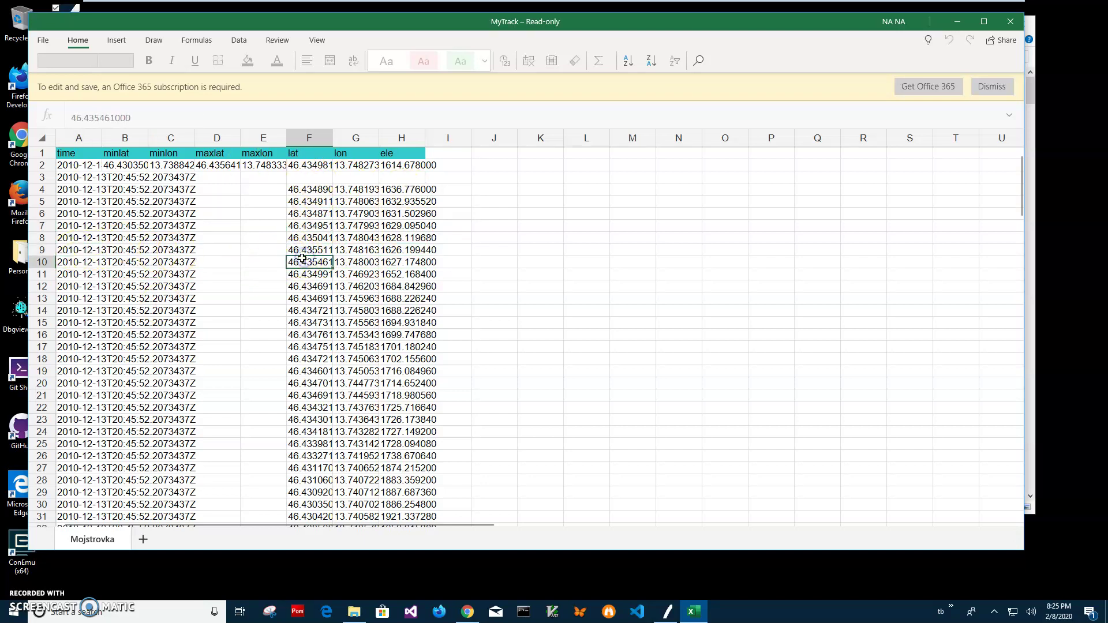
left_click(401, 259)
left_click(359, 258)
left_click(407, 259)
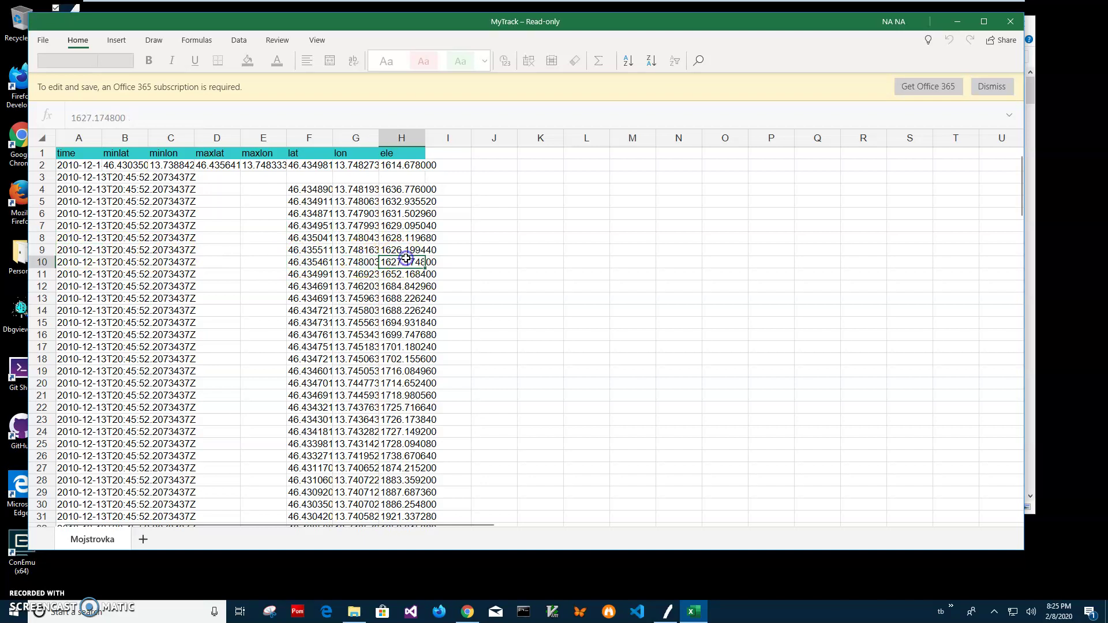
Scroll to the end of the track data, then close Excel and the Documents window.
scroll(316, 340, "down", 13)
scroll(316, 340, "down", 20)
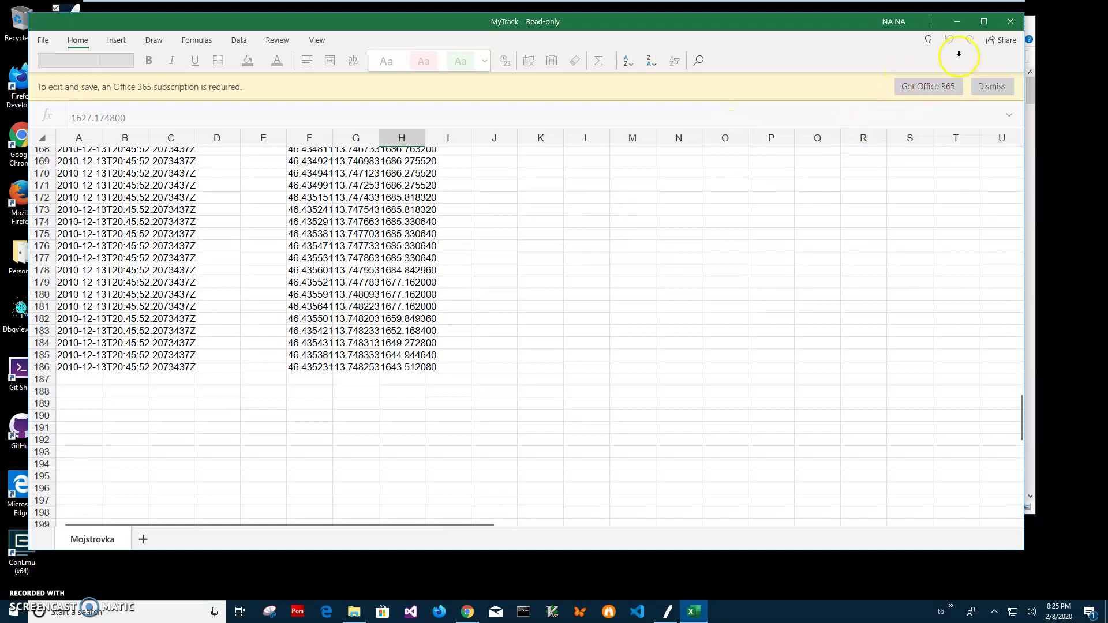
left_click(1009, 22)
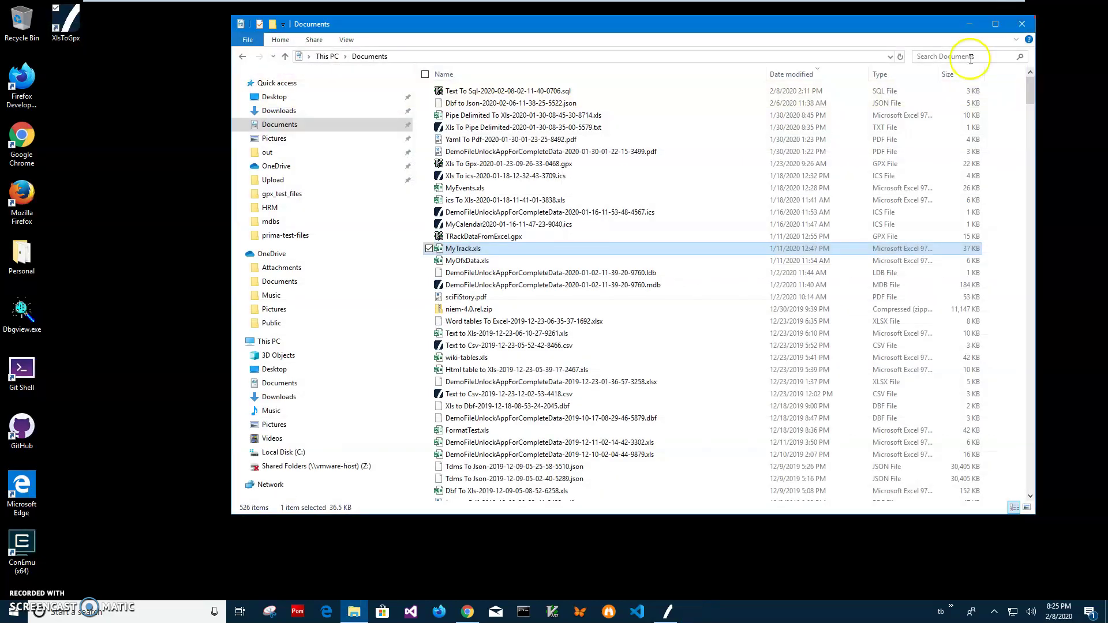
left_click(1022, 23)
Pick MyTrack.xls as the input file and advance to Step 2: Conversion Options.
left_click(682, 219)
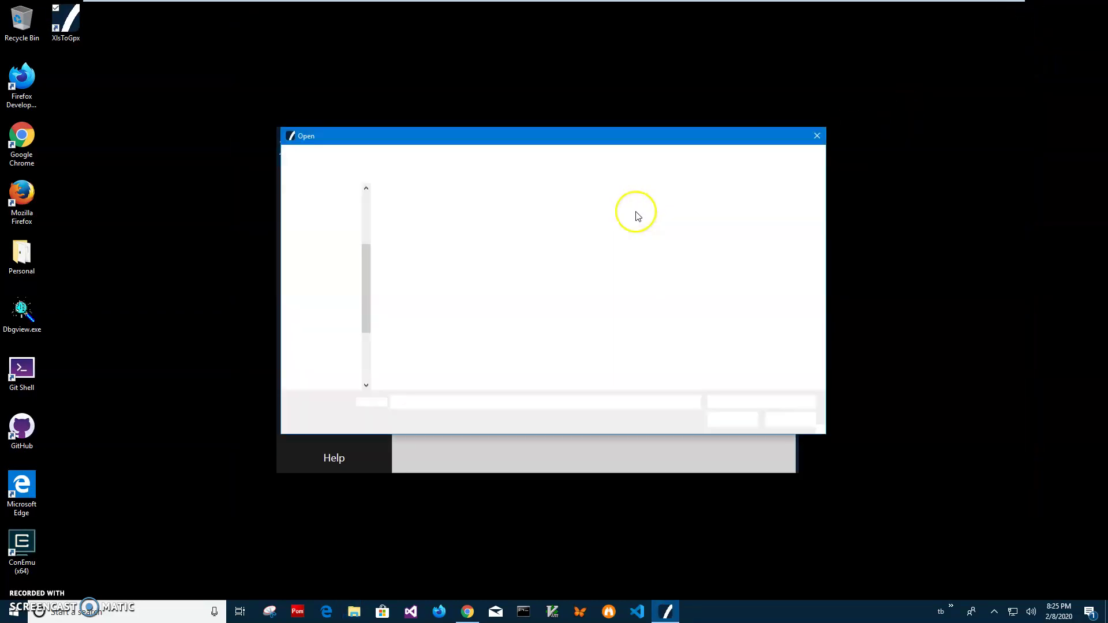
left_click_drag(663, 140, 658, 240)
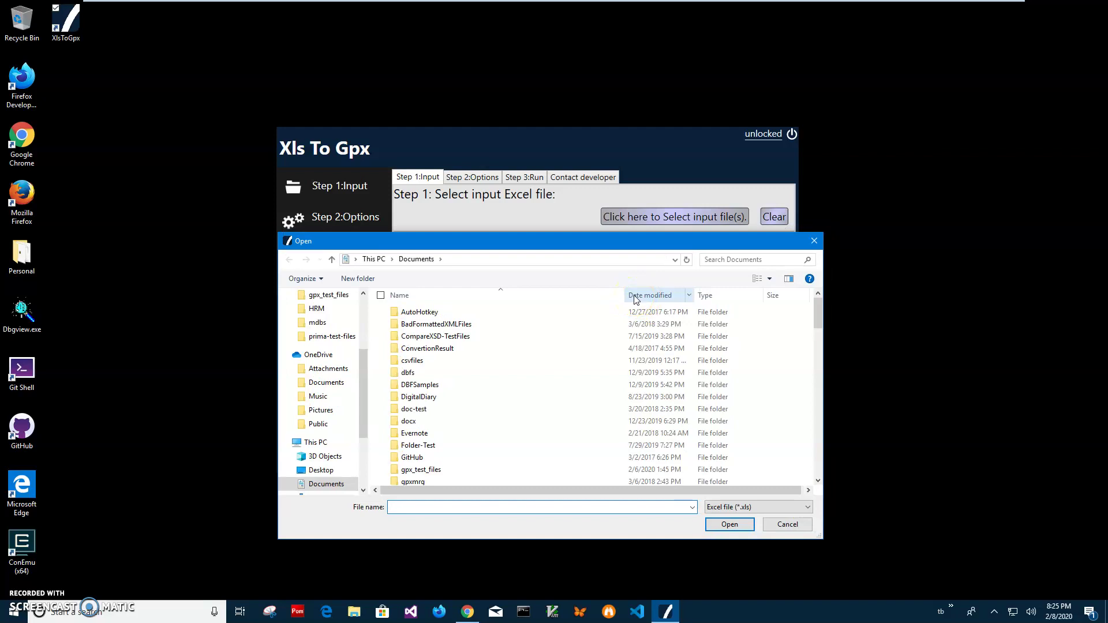
left_click(812, 315)
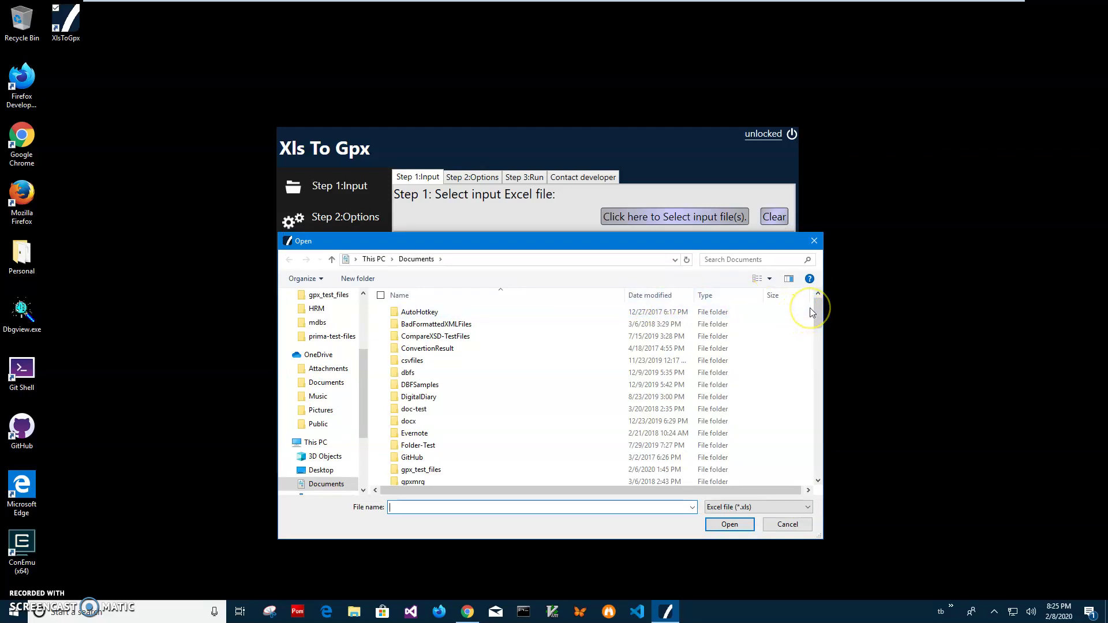
type("Mytr")
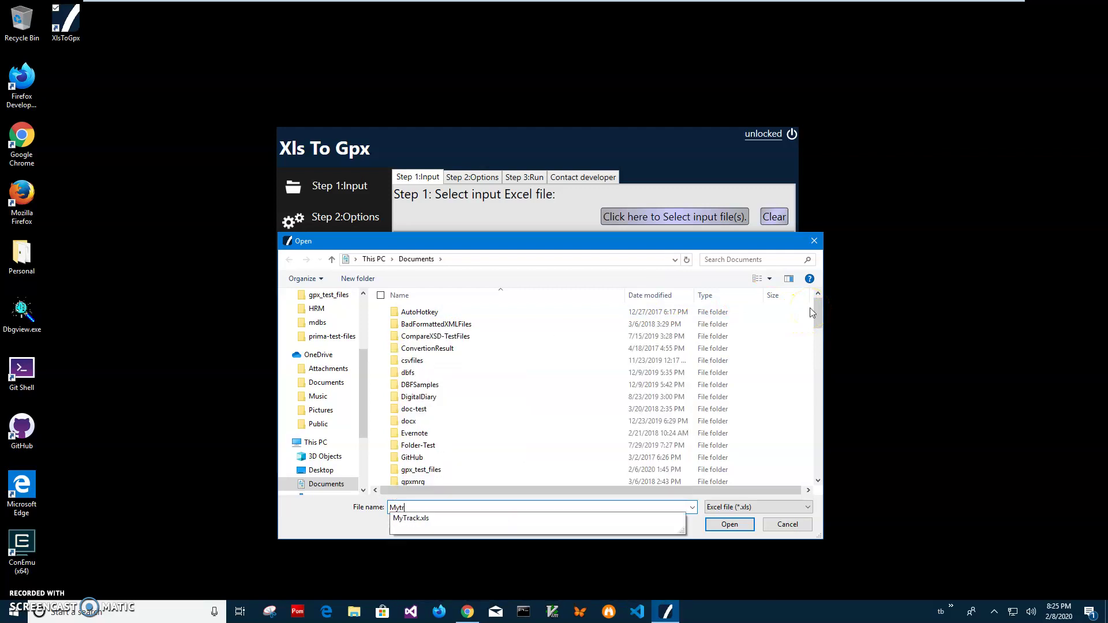
left_click(412, 518)
left_click(726, 525)
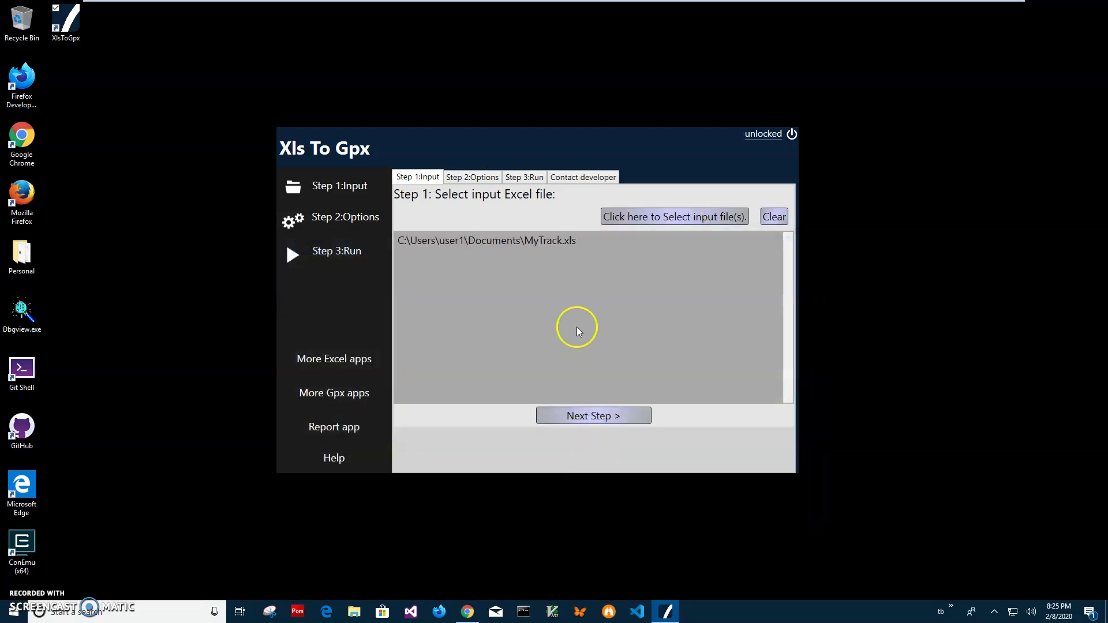
left_click(582, 416)
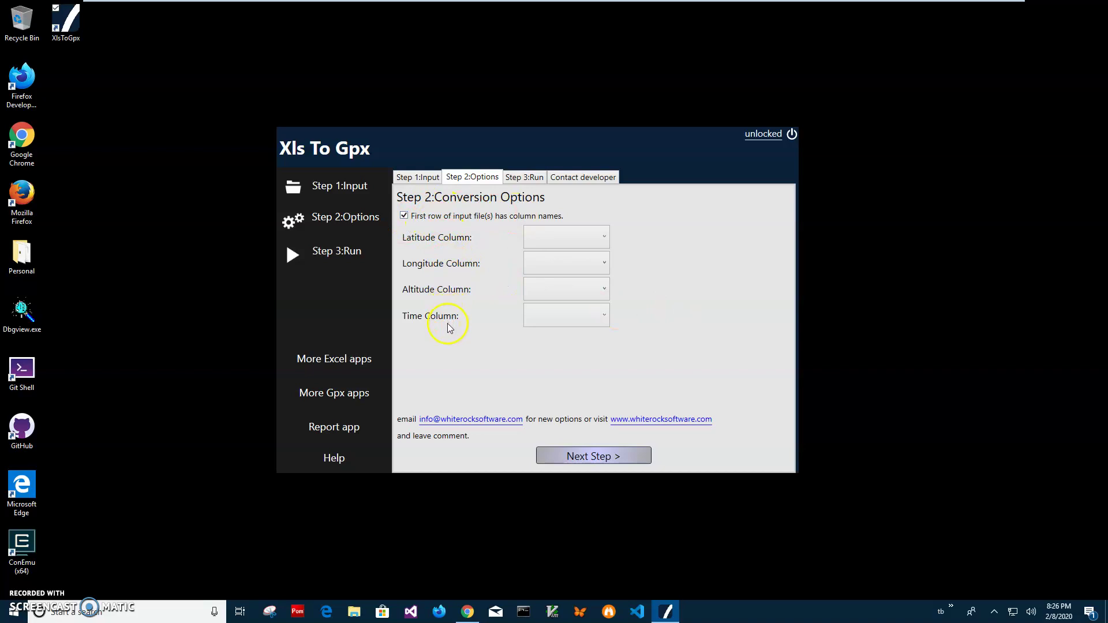
Set the Latitude, Longitude, Altitude and Time Column dropdowns to lat, lon, ele and time.
left_click(605, 235)
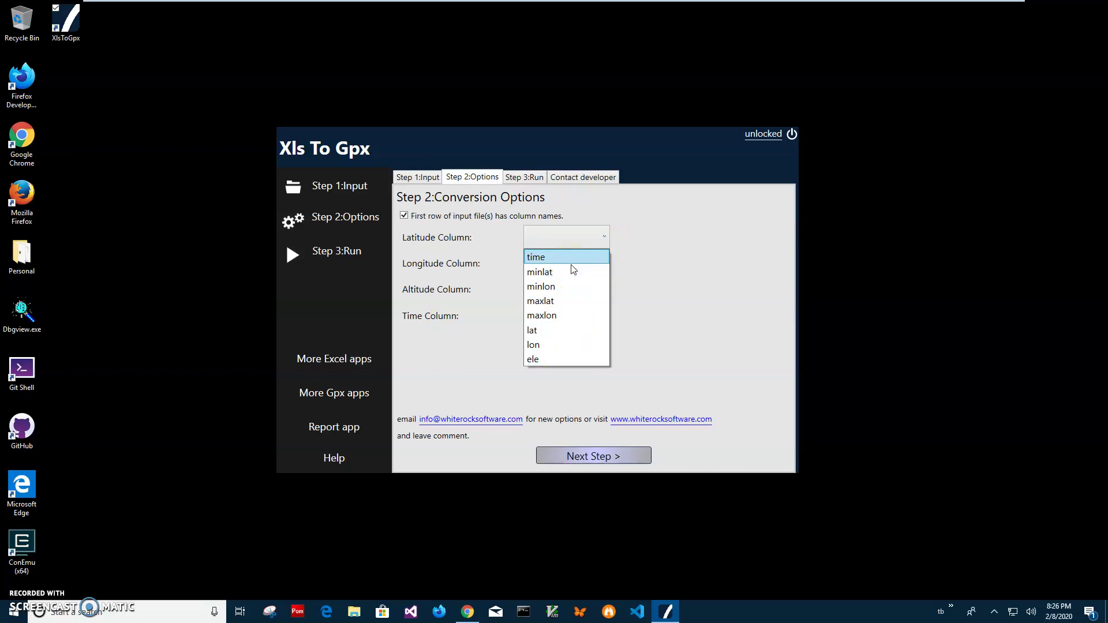
left_click(552, 263)
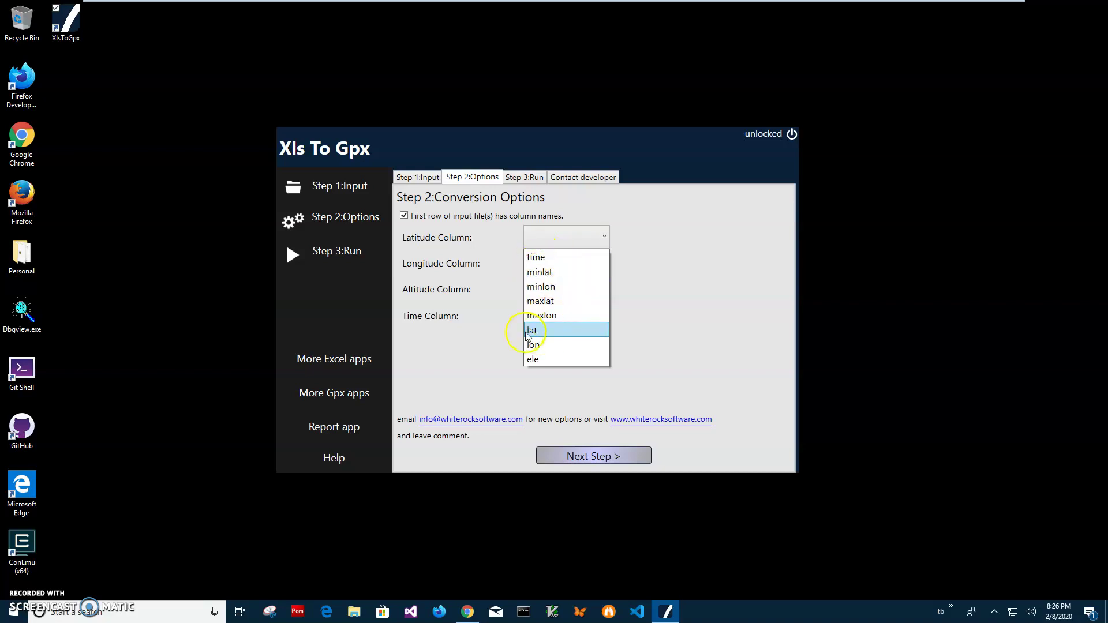
left_click(413, 247)
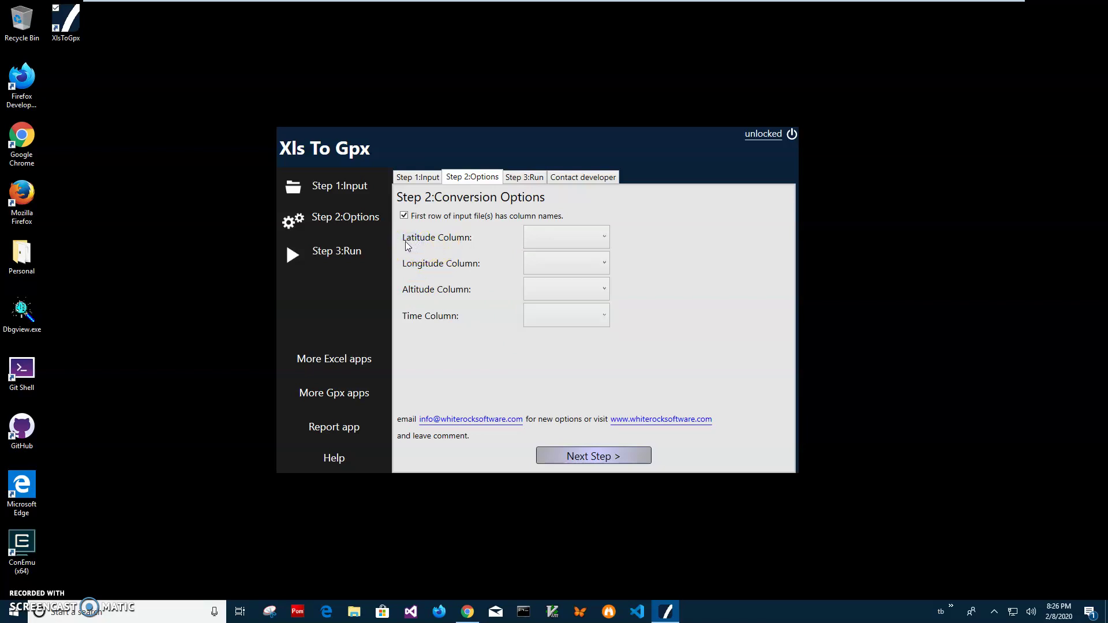
left_click(547, 241)
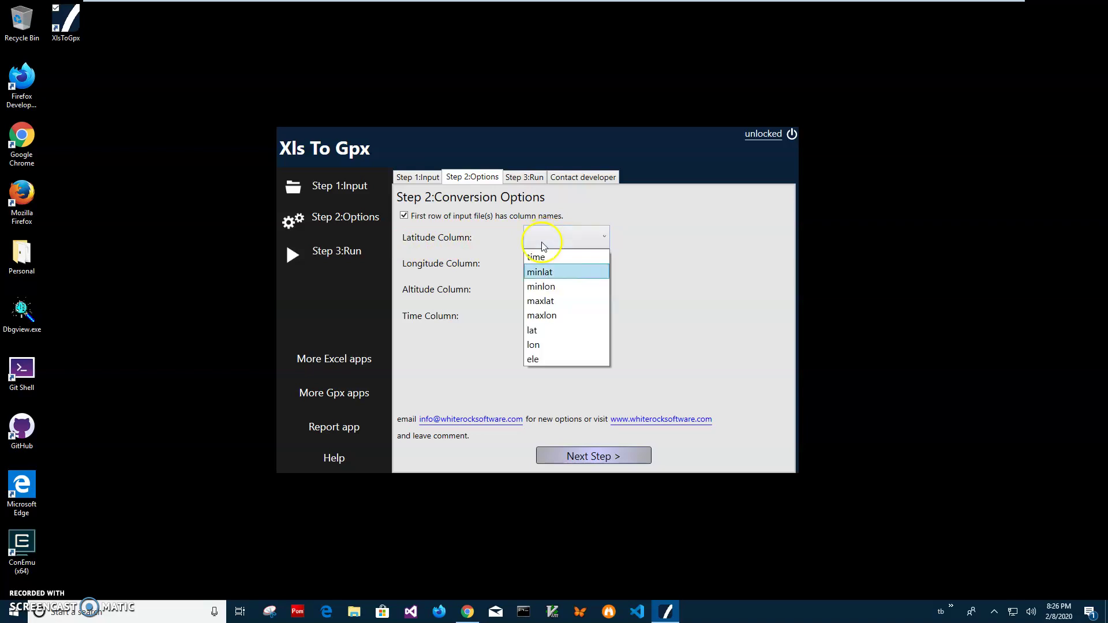
left_click(540, 331)
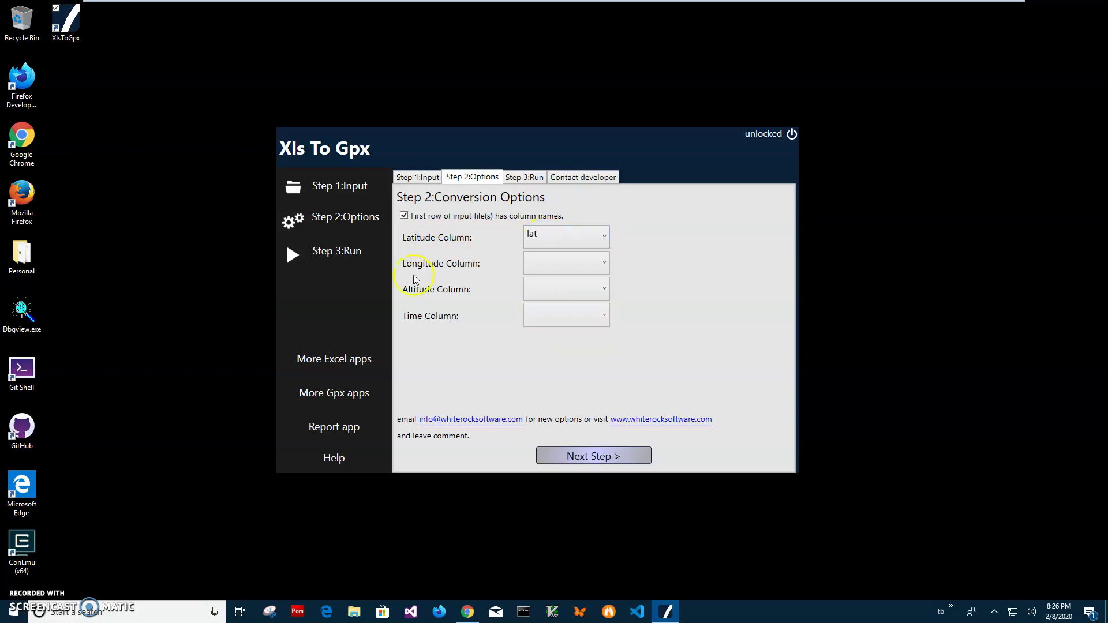
left_click(570, 273)
left_click(555, 371)
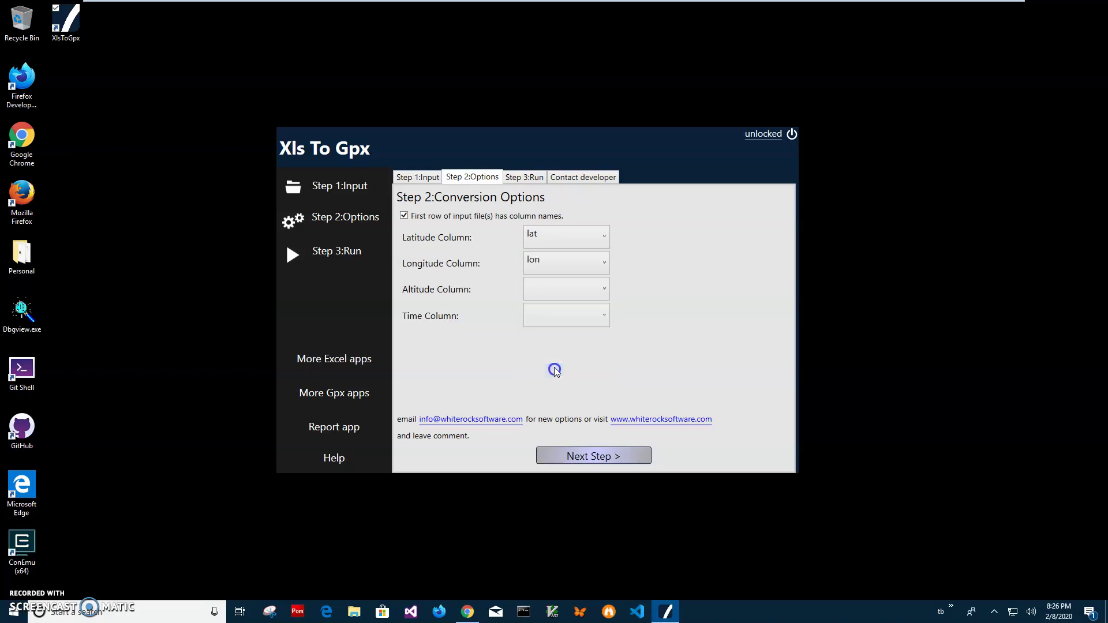
left_click(567, 289)
left_click(555, 413)
left_click(539, 322)
left_click(540, 330)
Advance to Step 3, run the conversion and save the result as MyTrack.gpx.
left_click(607, 455)
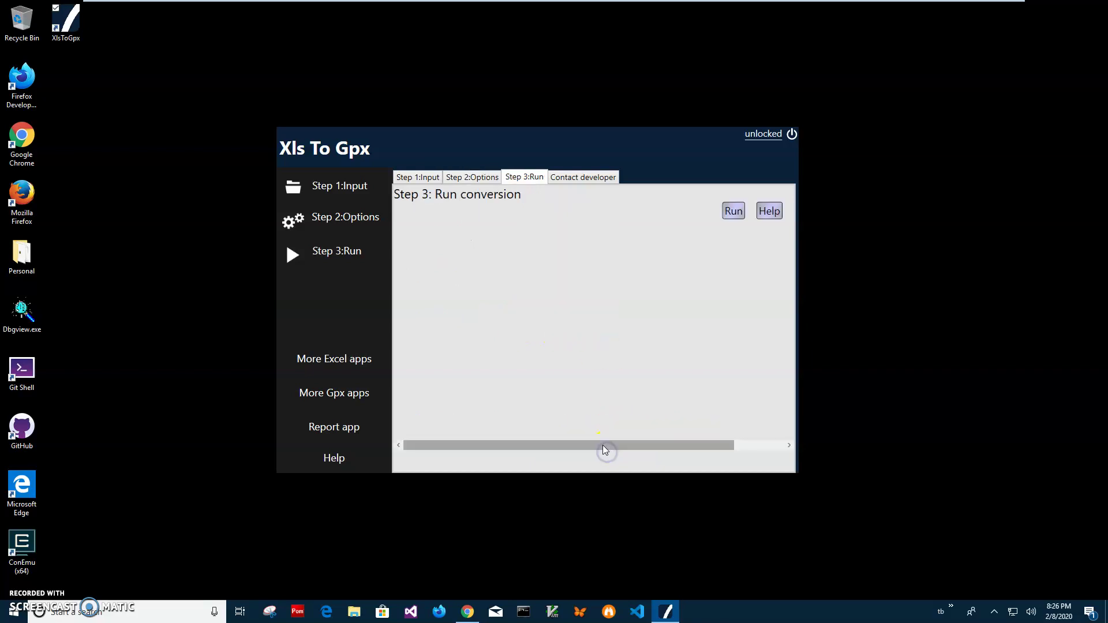
left_click(730, 211)
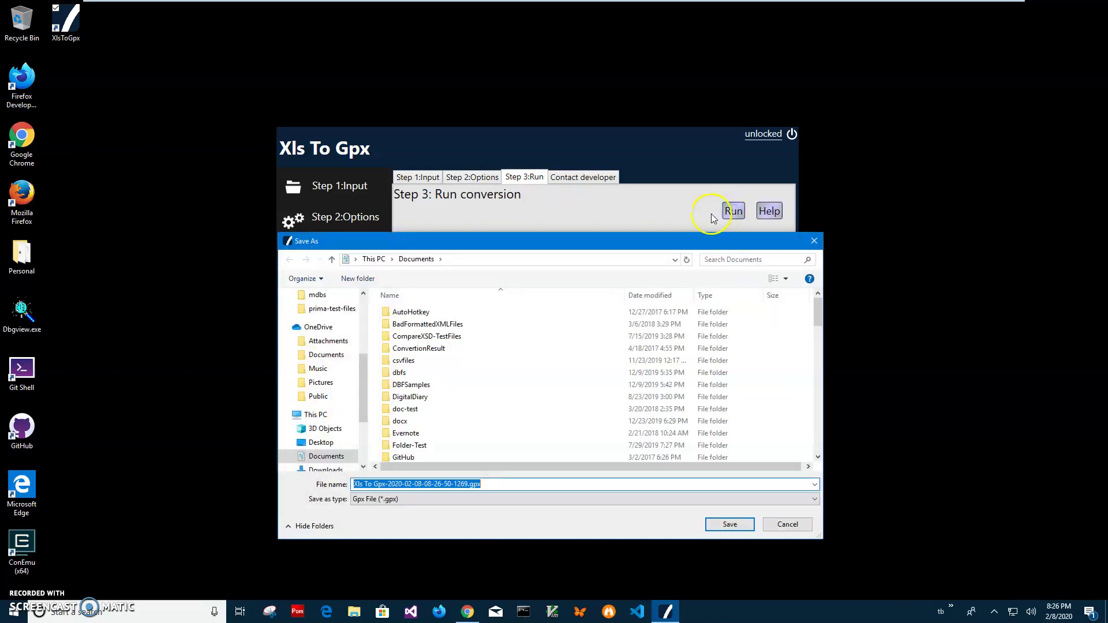
left_click(470, 483)
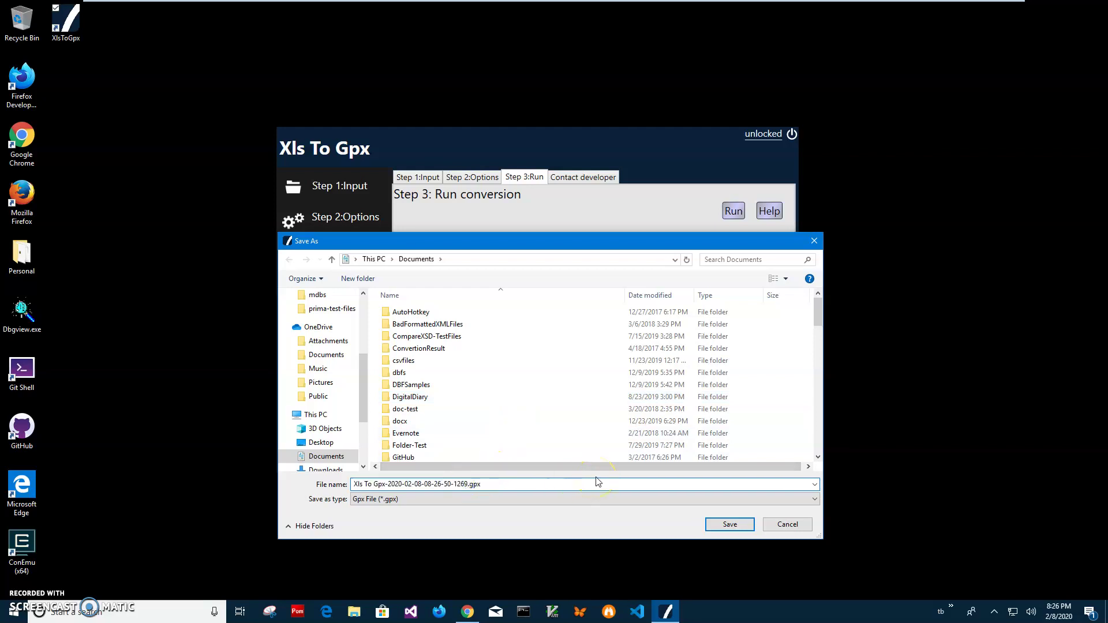
key("shift+Home")
key("BackSpace")
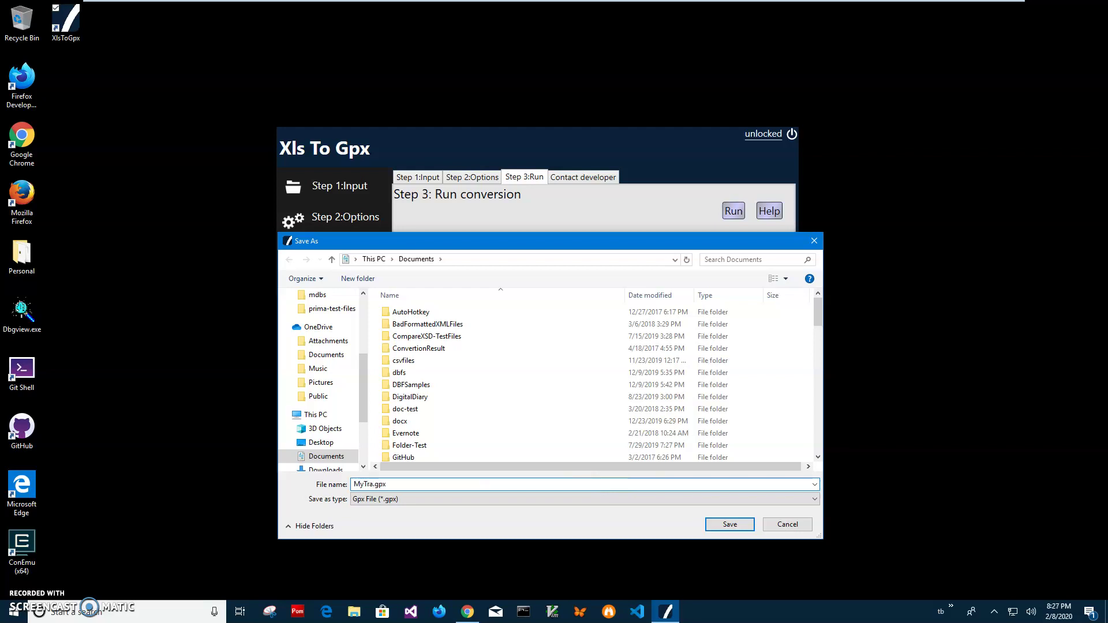
key("Return")
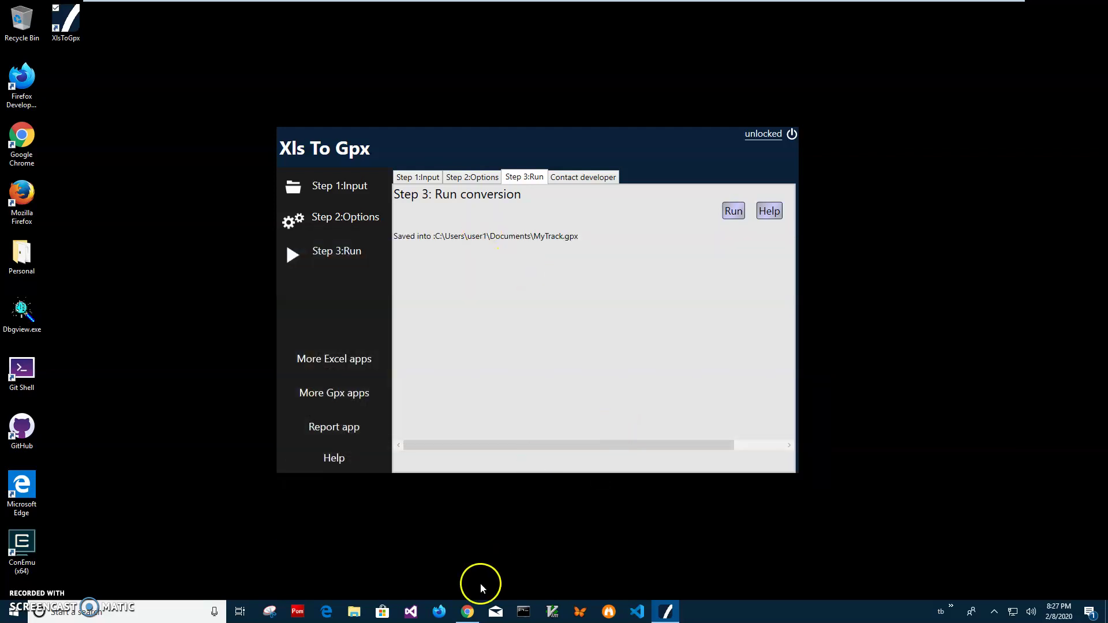
Open a new Chrome tab and go to mymaps.google.com.
left_click(467, 610)
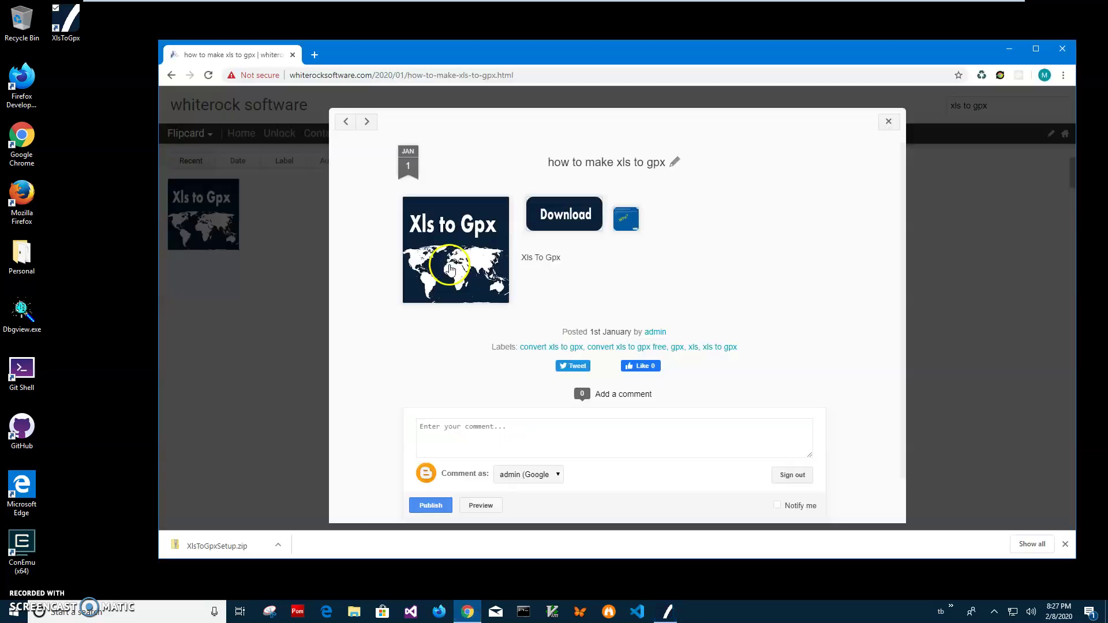
left_click(317, 59)
type("map")
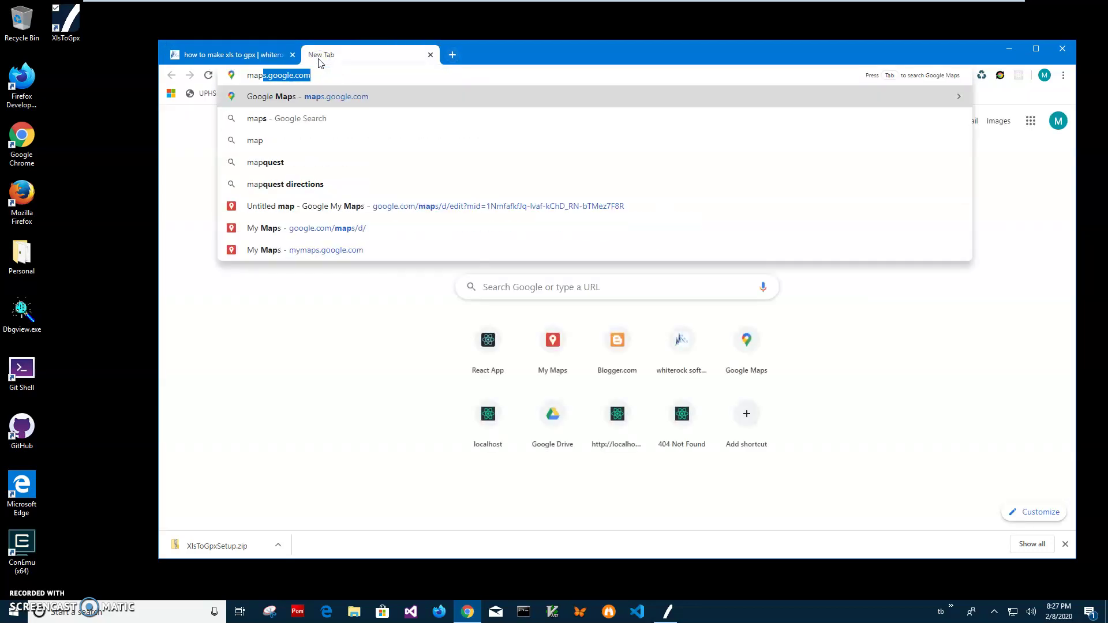
key("Escape")
type("myopa")
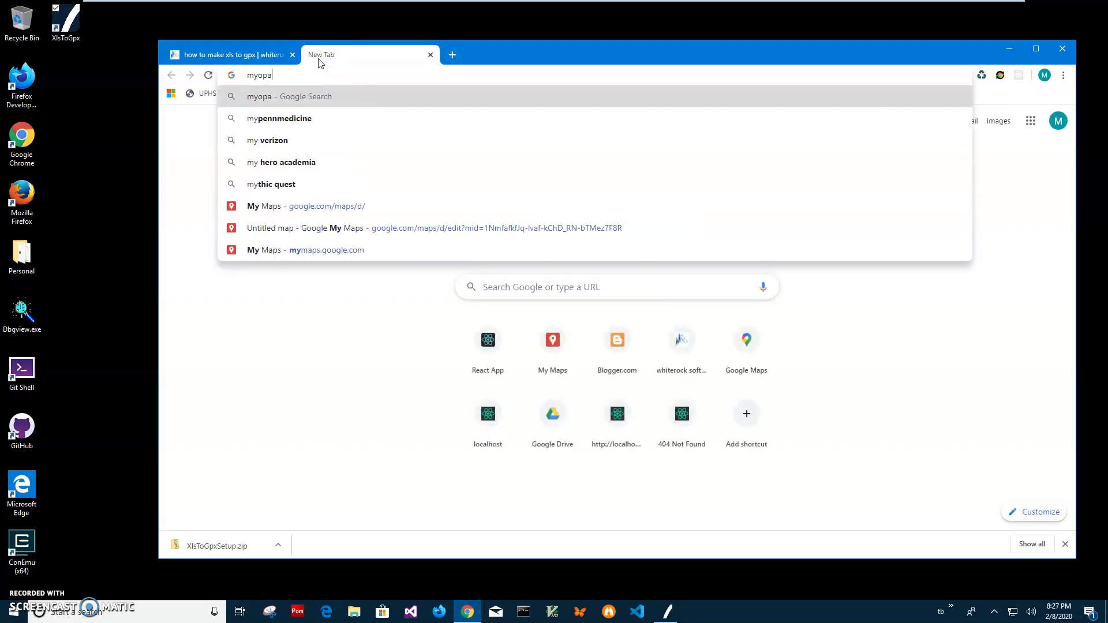
key("Delete")
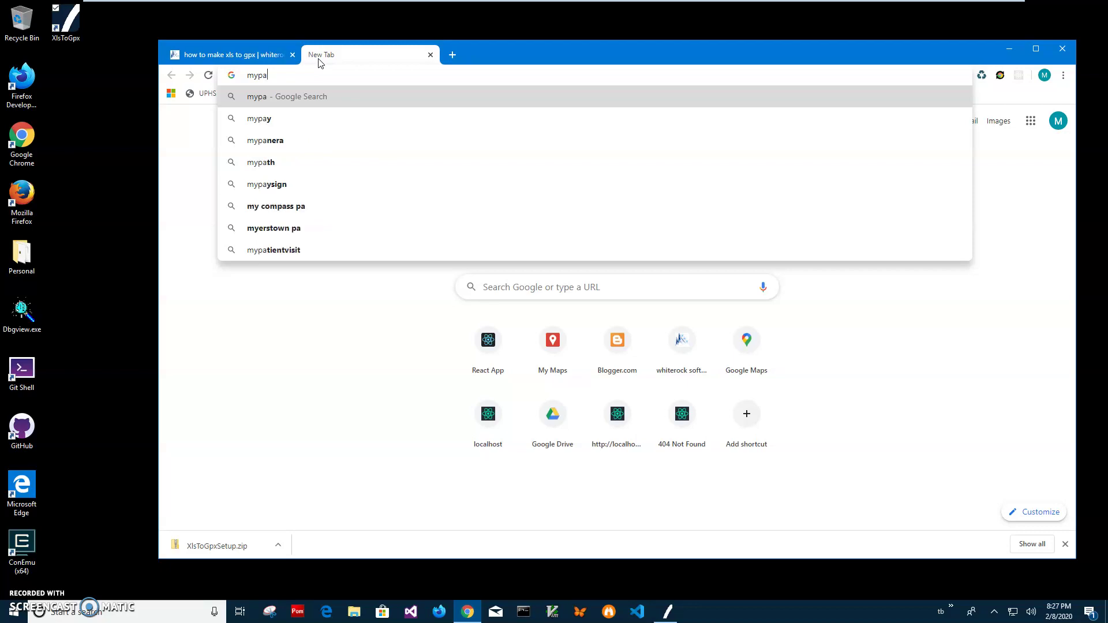
key("BackSpace")
key("BackSpace")
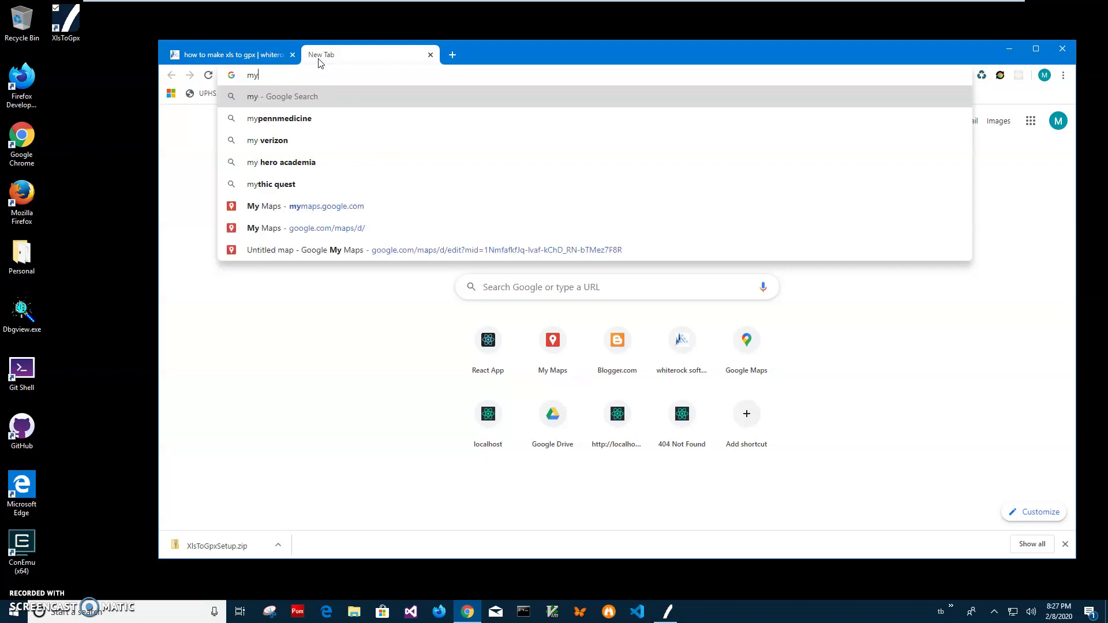
type("maps.google")
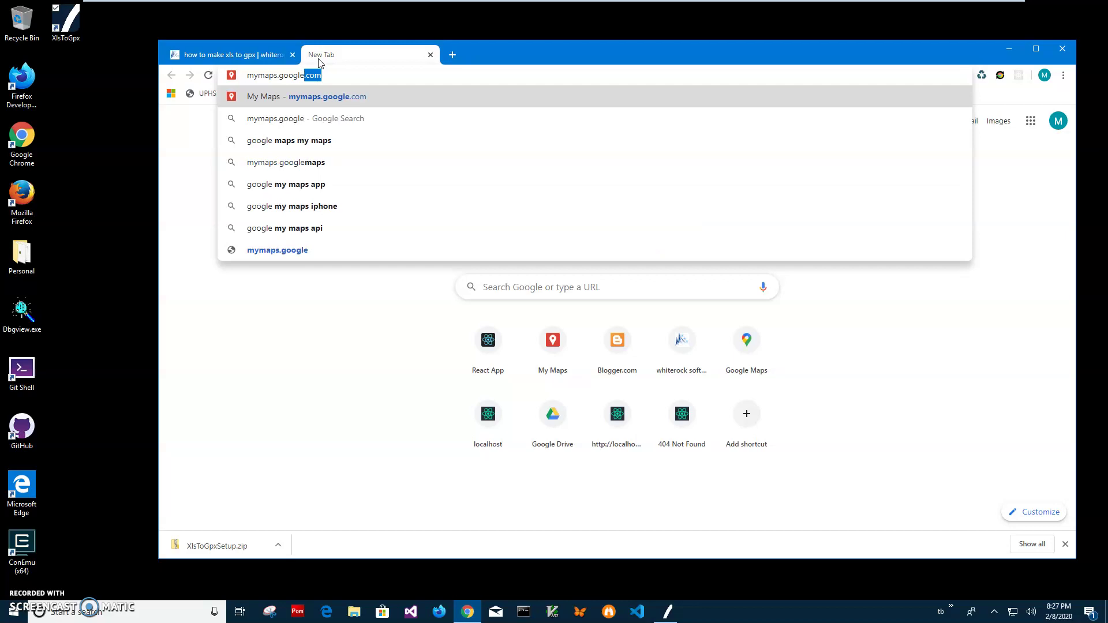
key("Return")
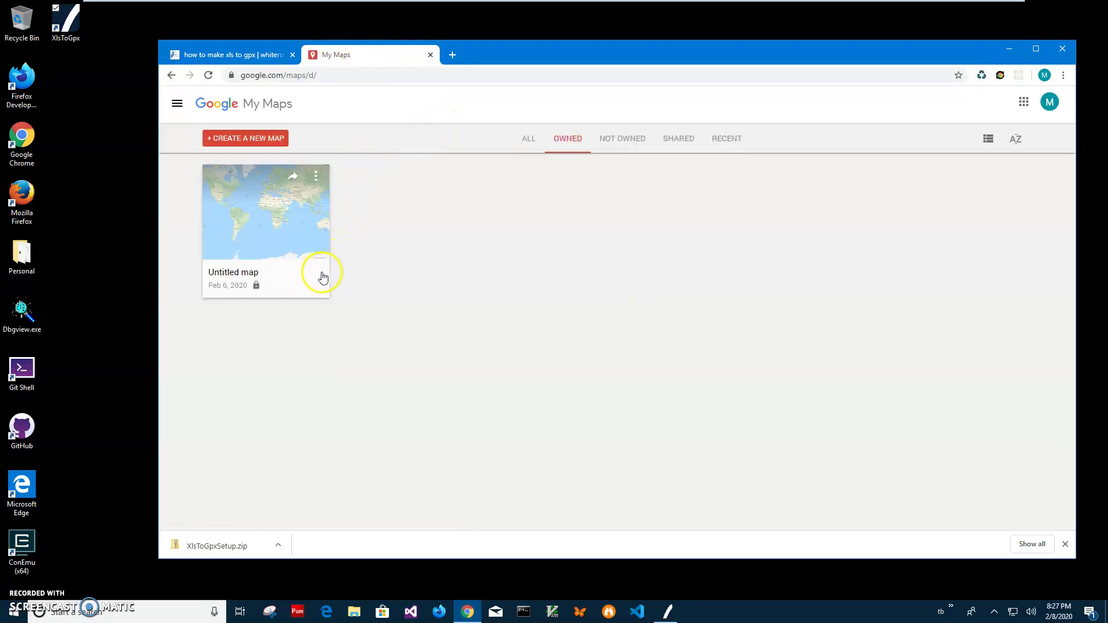
Open the existing Untitled map to check its imported track layer, then return to the maps list.
left_click(321, 280)
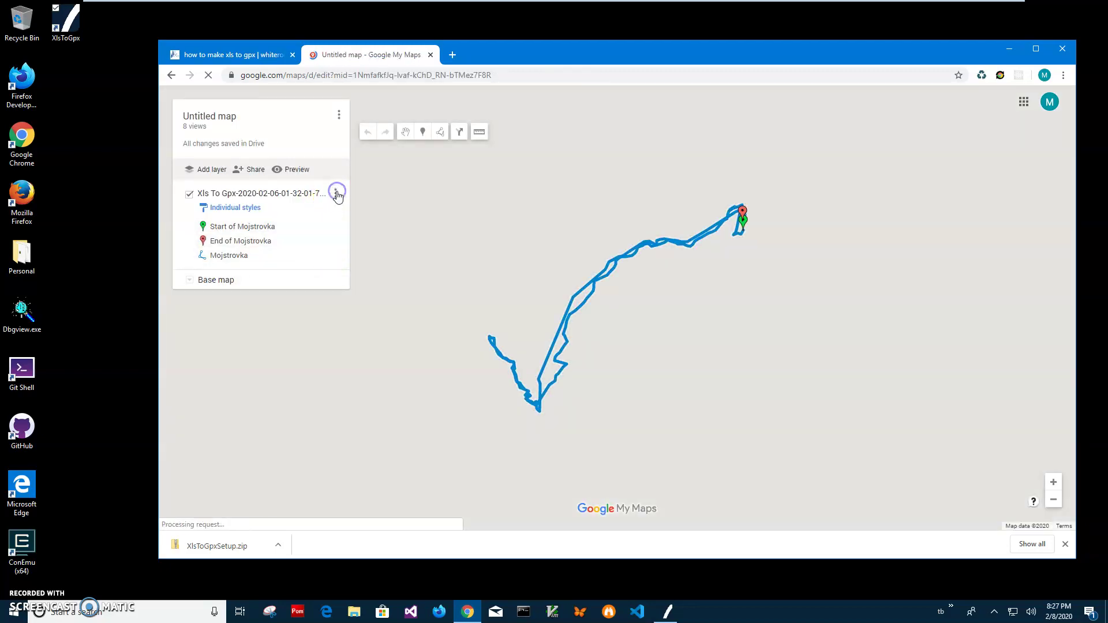
left_click(336, 193)
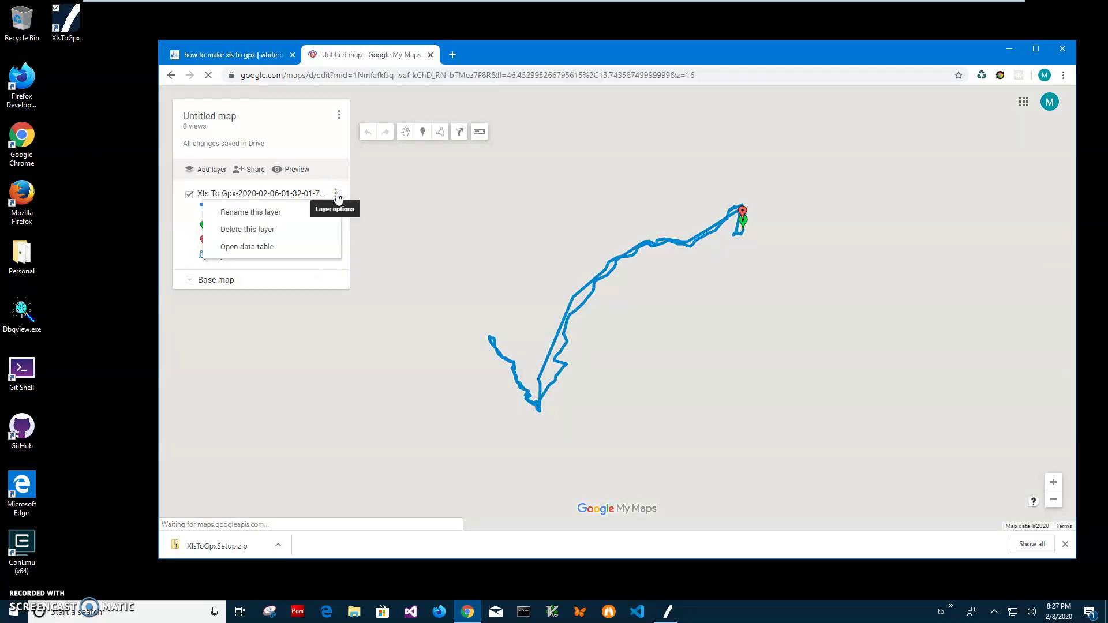
key("alt+Left")
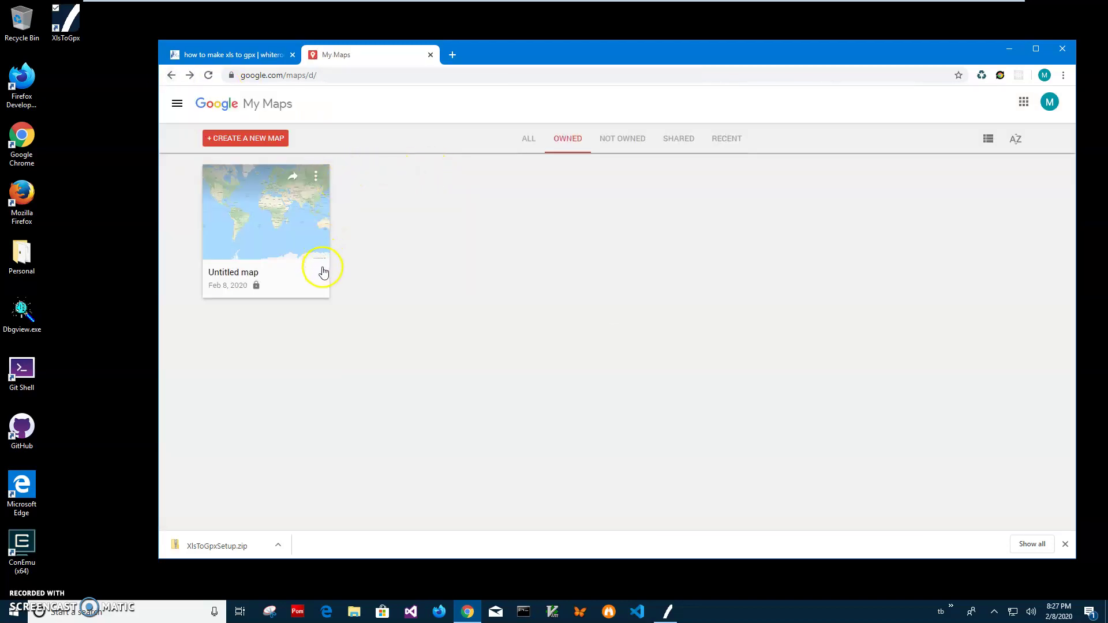
Move the old Untitled map to the trash and start a new blank map.
left_click(315, 177)
left_click(276, 260)
left_click(690, 365)
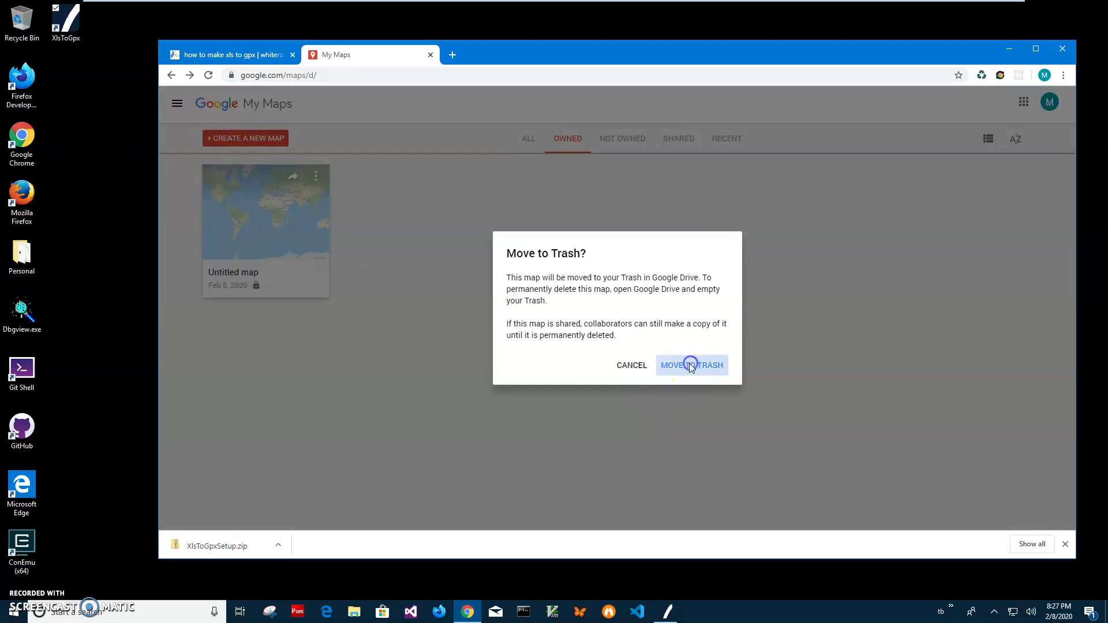
left_click(262, 140)
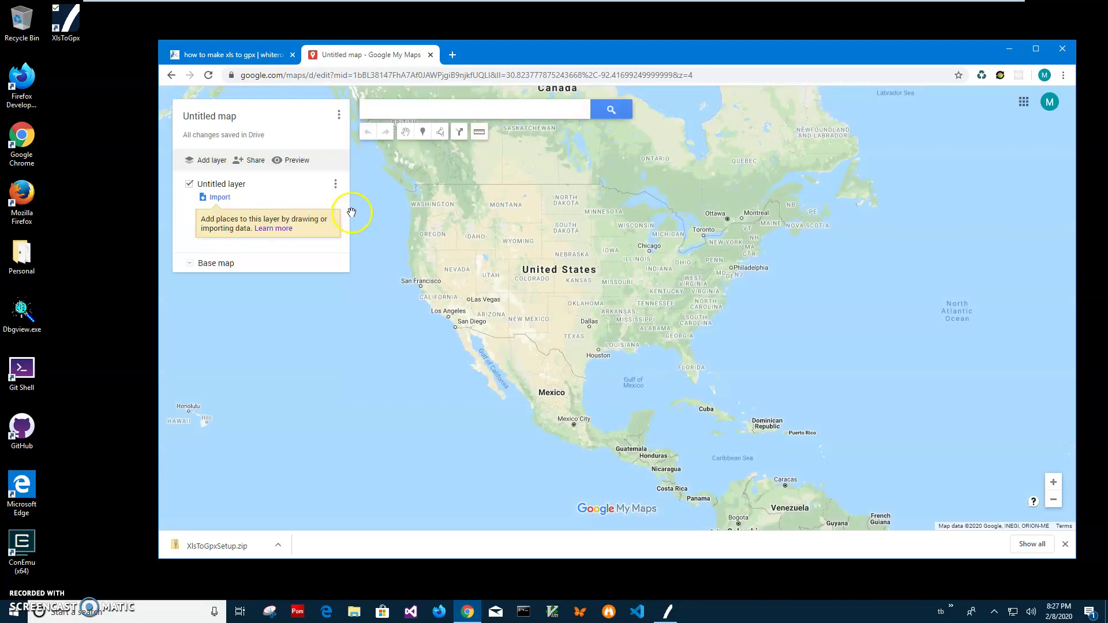
Import MyTrack.gpx from the device's Documents folder, sorted by date modified, into the empty layer.
left_click(220, 197)
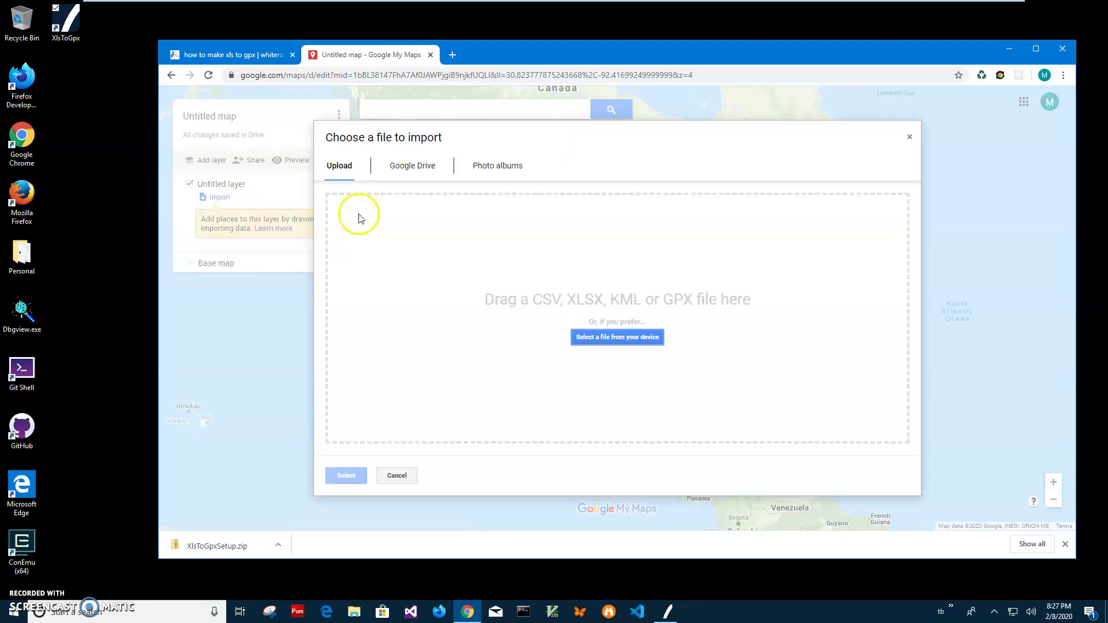
left_click(609, 330)
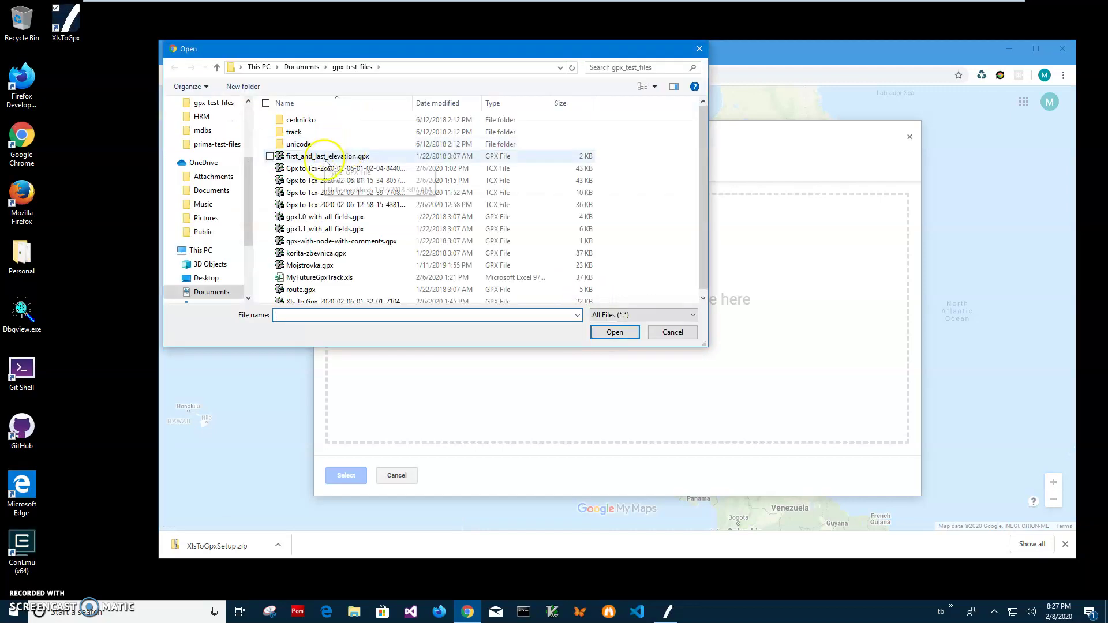
left_click(444, 107)
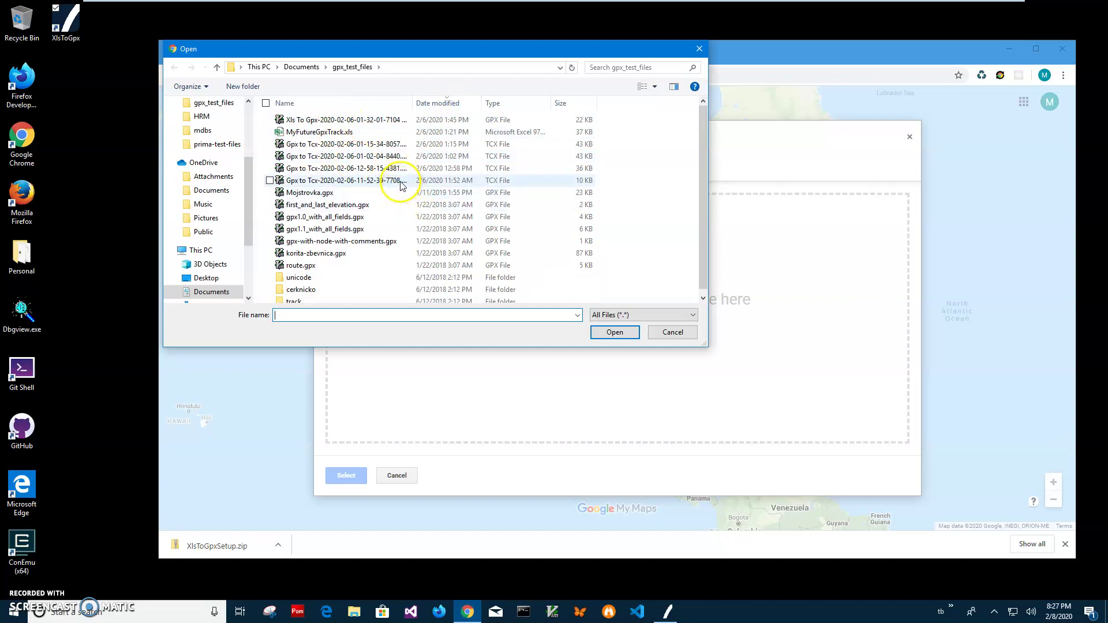
scroll(398, 184, "down", 1)
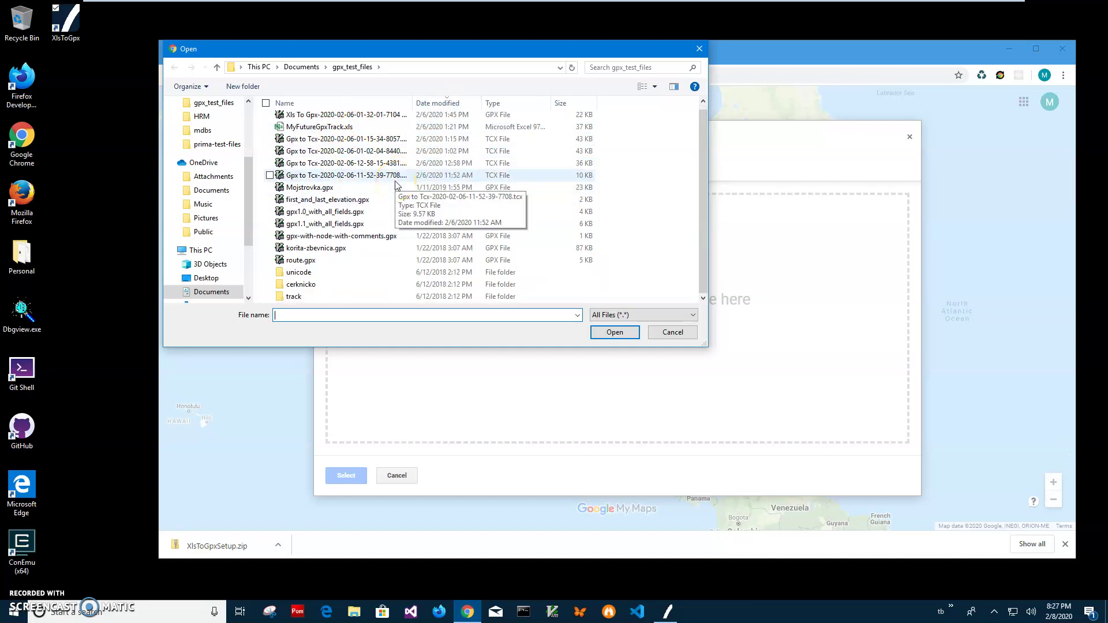
left_click(301, 67)
scroll(411, 221, "down", 12)
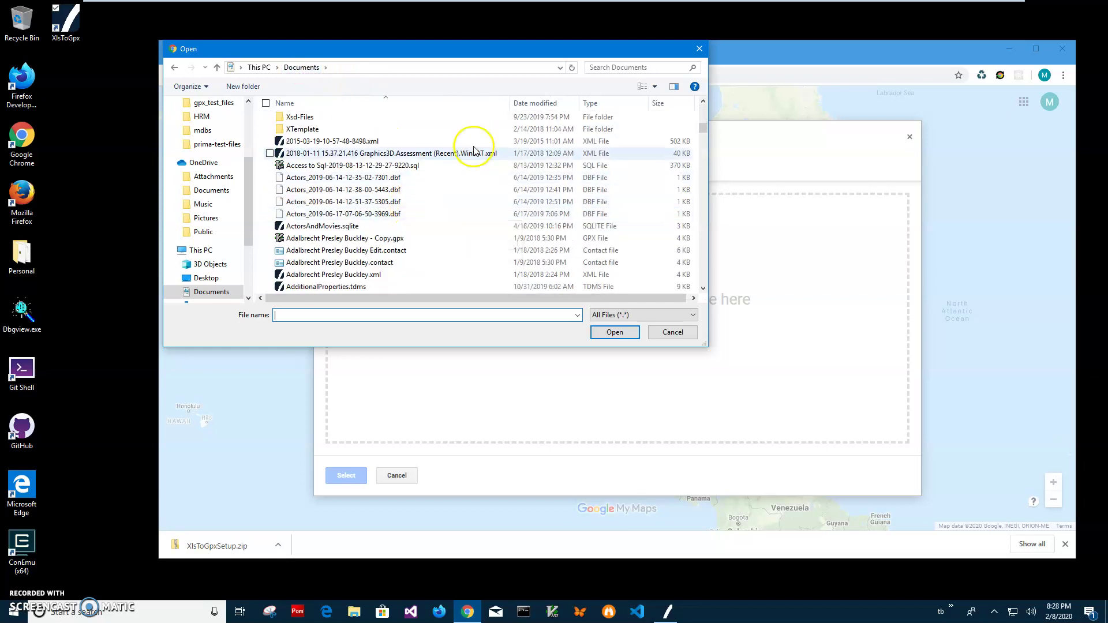
left_click(534, 103)
scroll(411, 202, "up", 3)
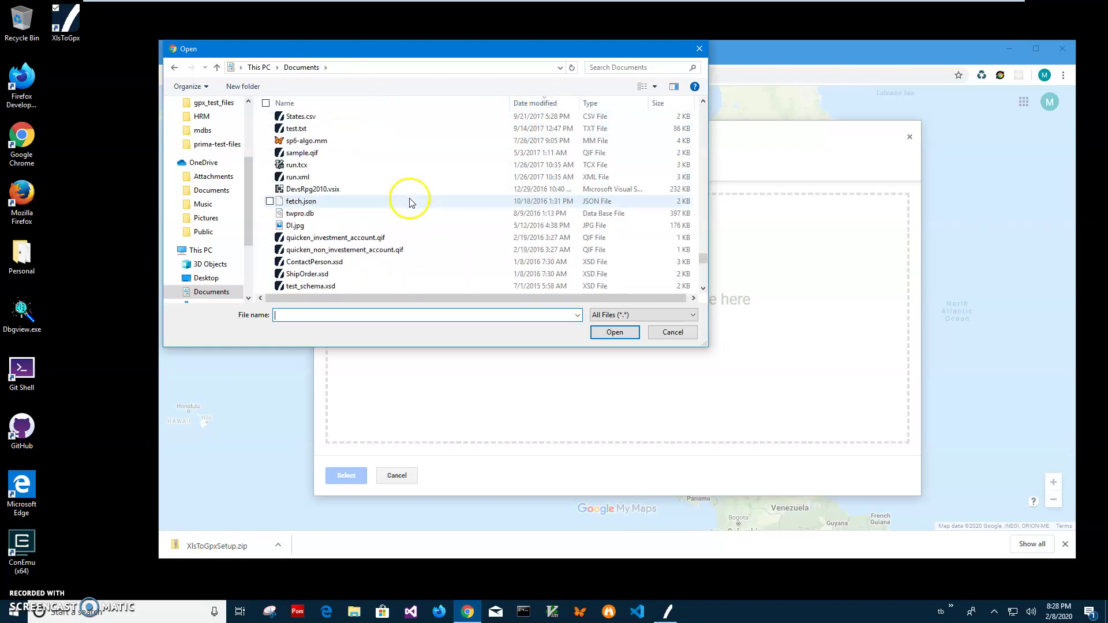
left_click_drag(704, 256, 701, 99)
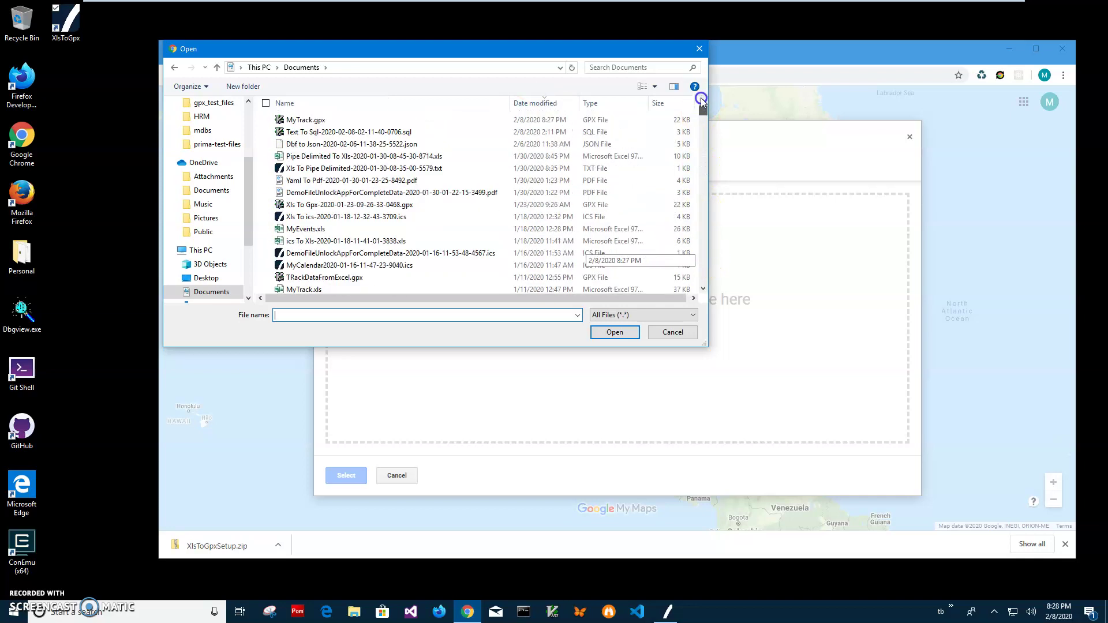
double_click(288, 119)
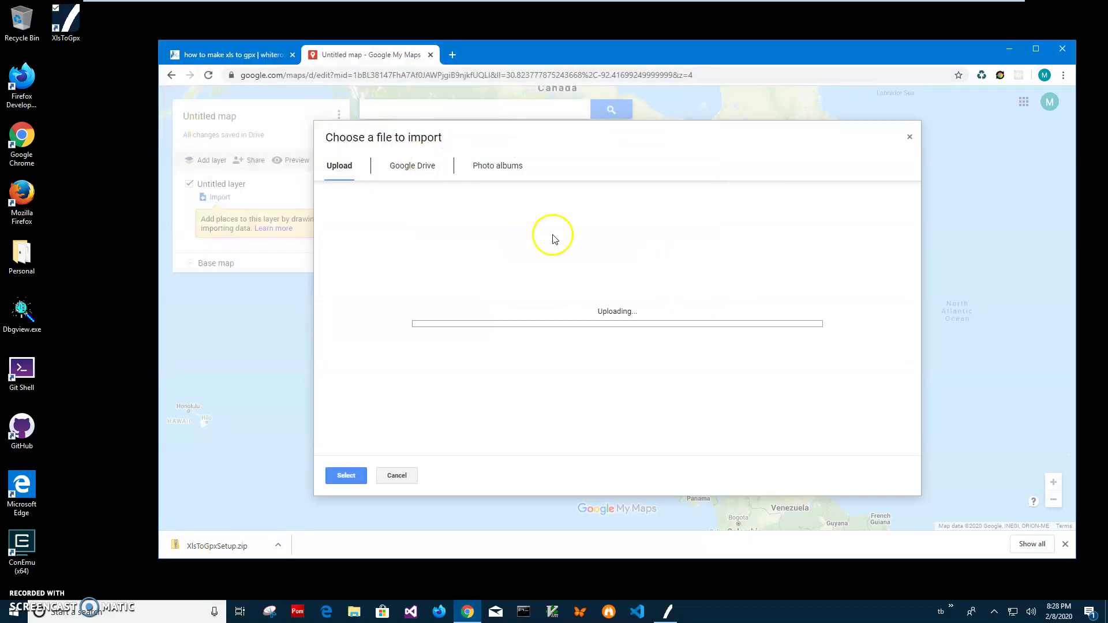